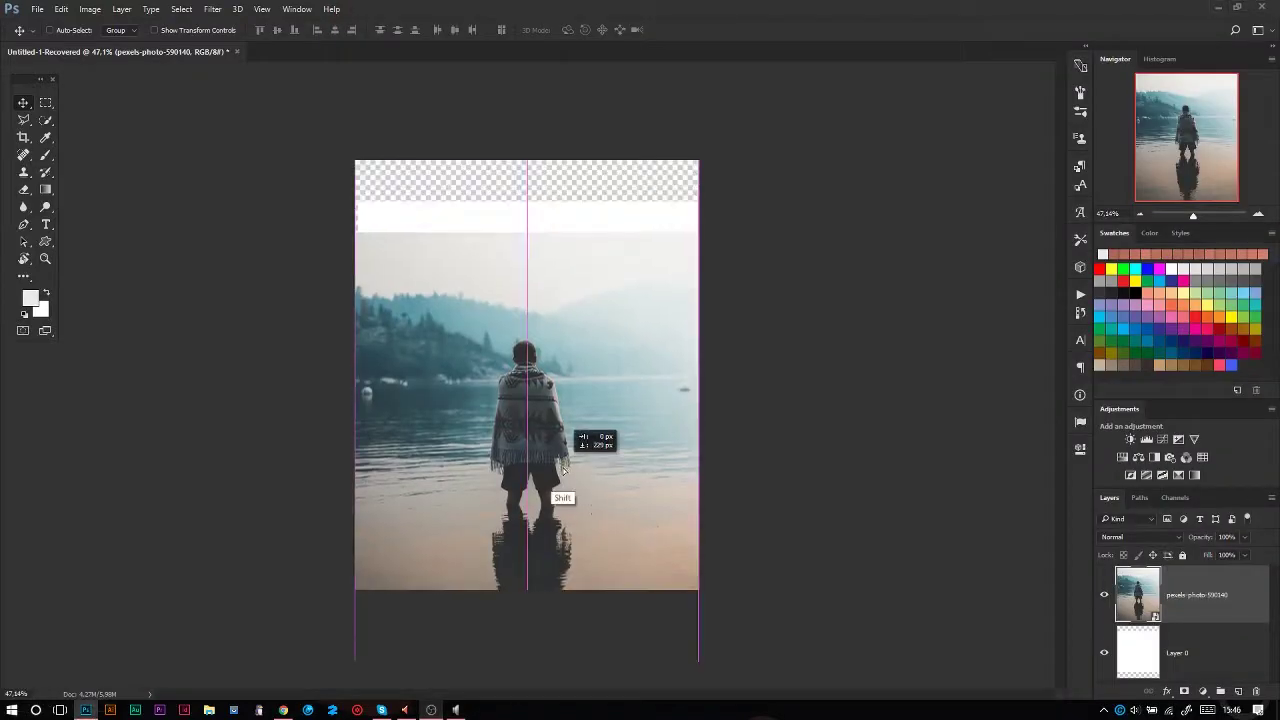
Step: Nudge the lake photo of the man slightly lower on the canvas
drag(563, 470, 600, 491)
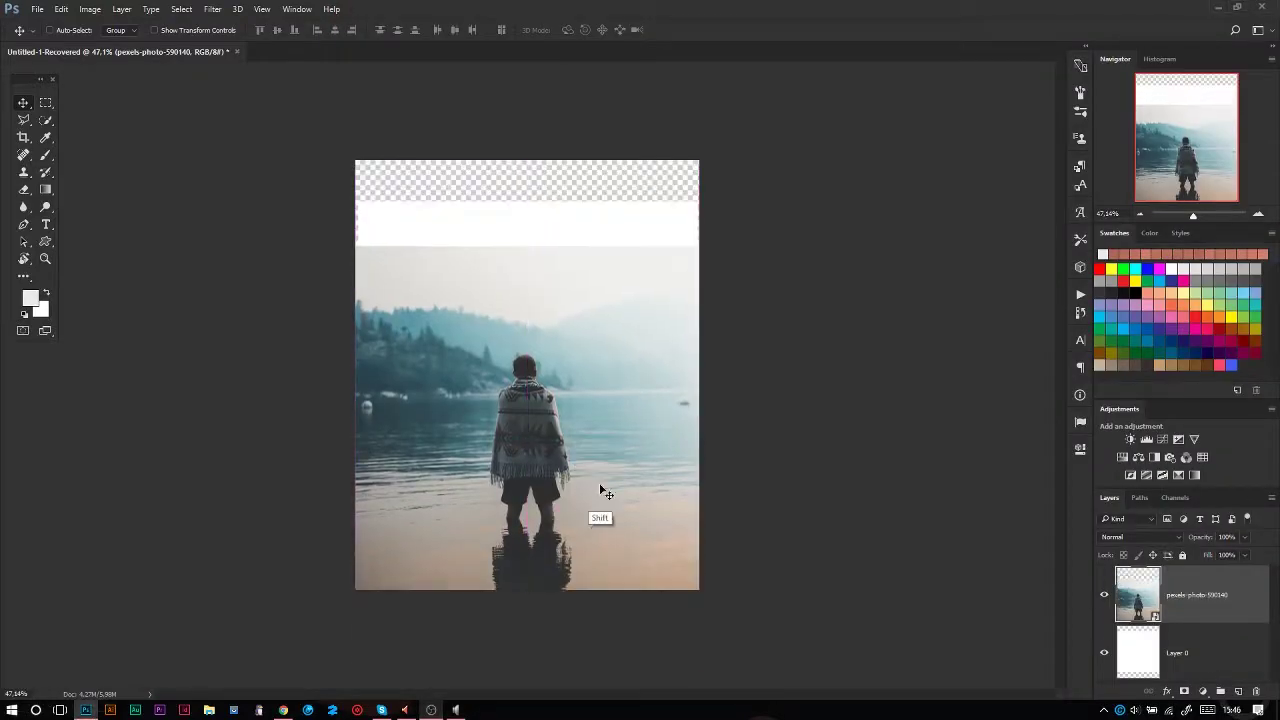
Step: On a new layer, brush white over the transparent strip above the lake photo
key(ctrl+shift+alt+n)
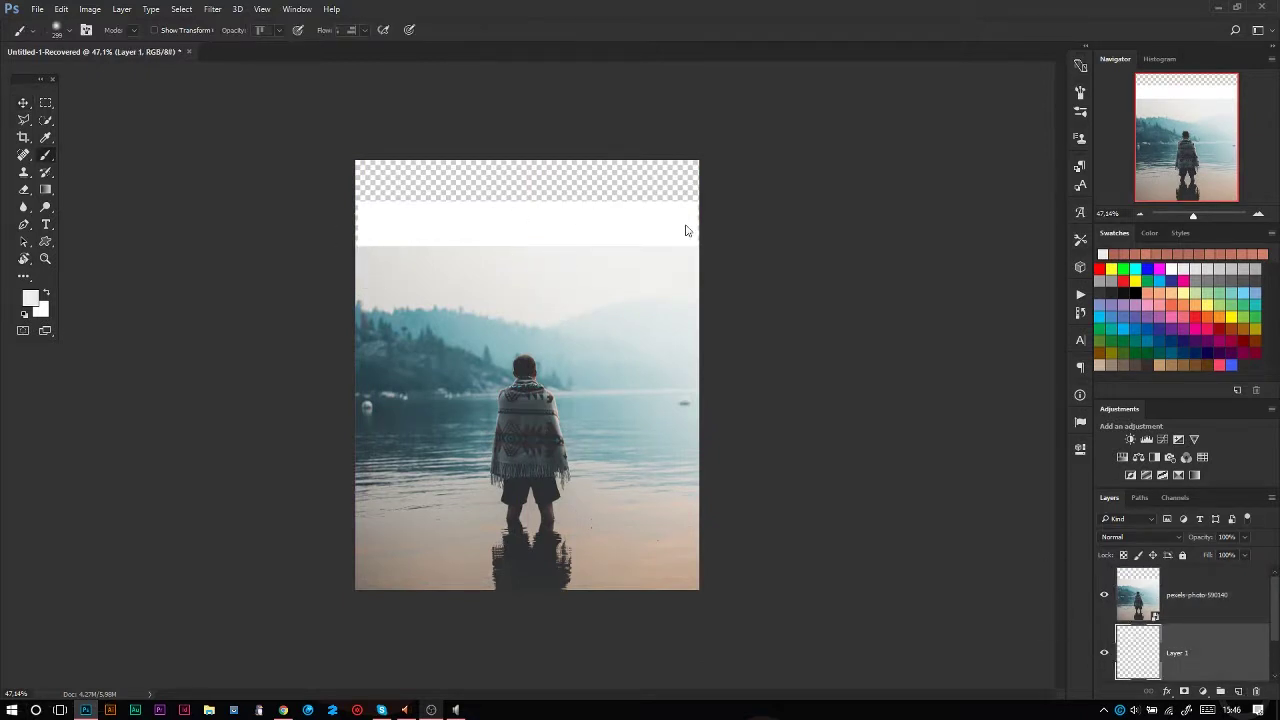
mouse_move(660, 249)
mouse_down()
mouse_move(529, 223)
mouse_move(752, 192)
mouse_up()
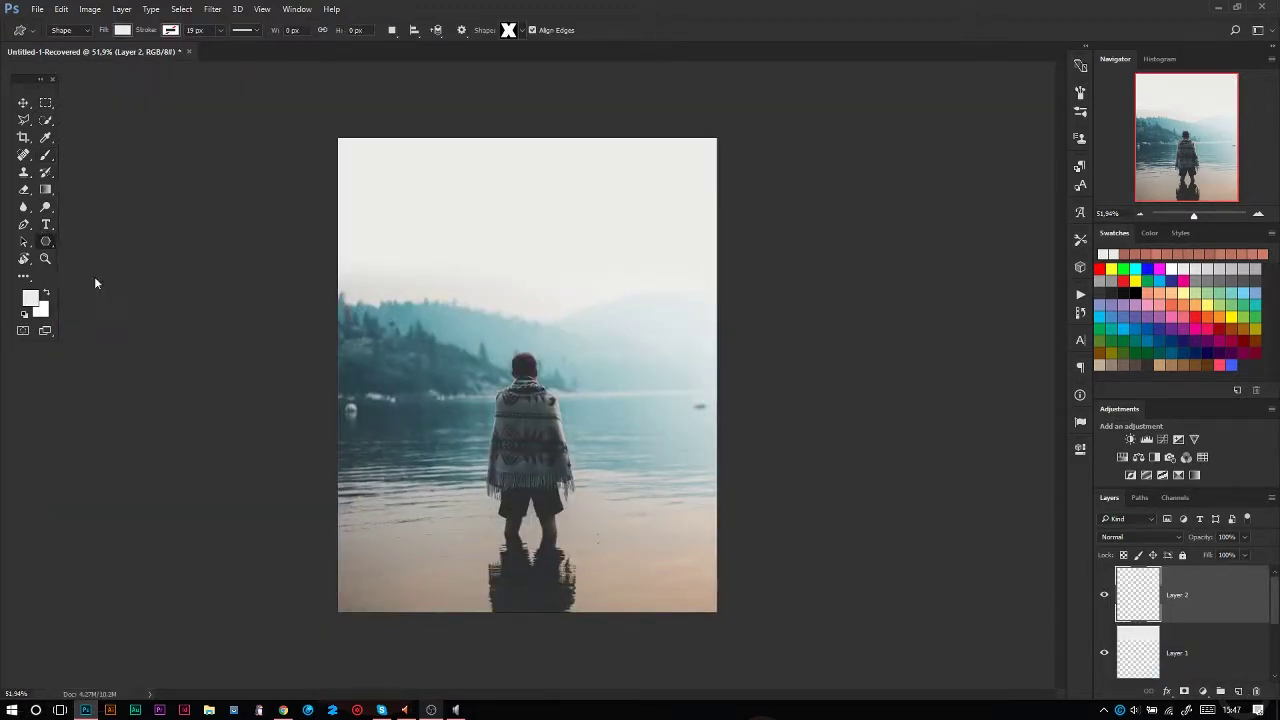
Step: Give the triangle no fill and a pink stroke
click(122, 29)
click(66, 55)
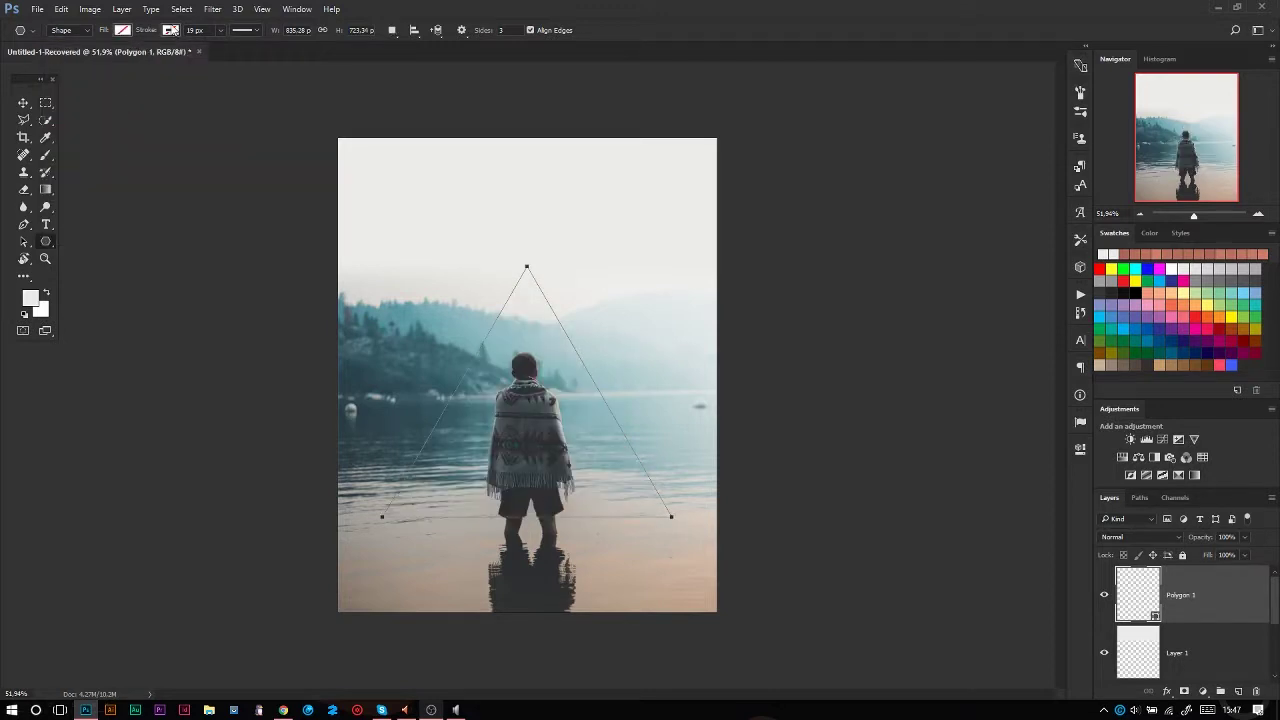
click(170, 29)
click(233, 55)
click(925, 311)
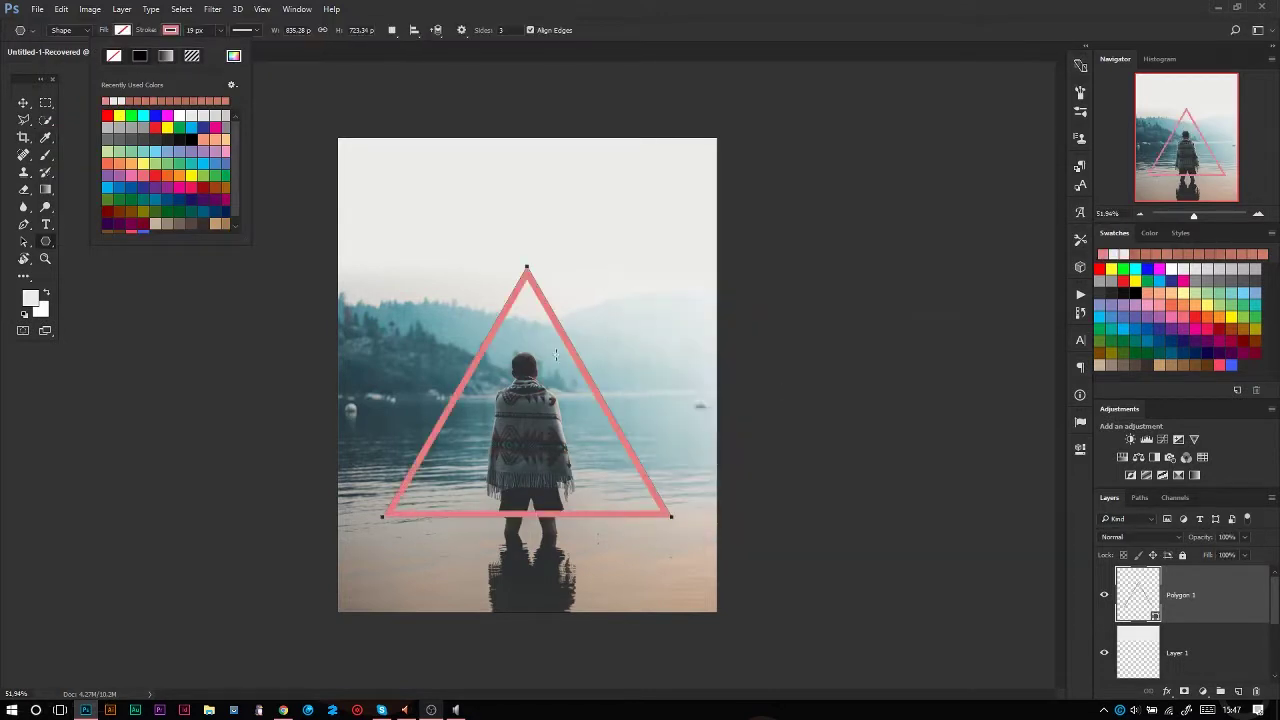
Step: Scale the triangle down to frame the man's head and shoulders
key(v)
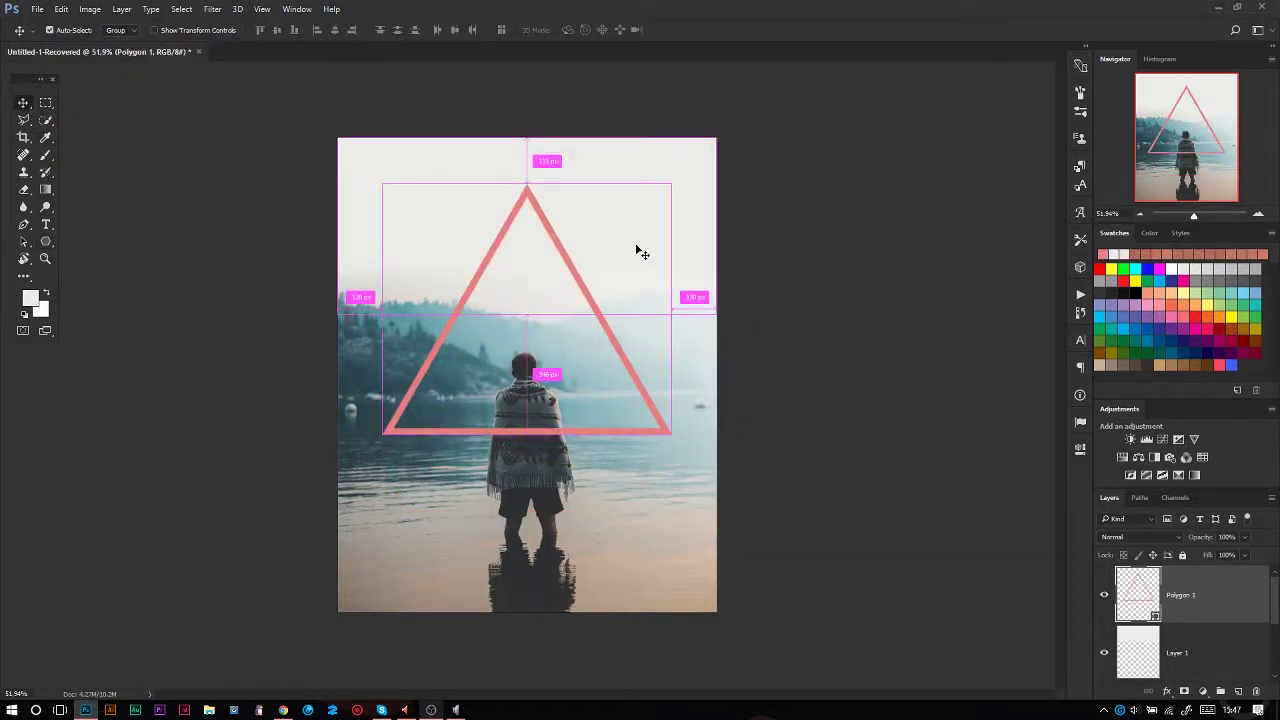
key(ctrl+t)
drag(671, 183, 634, 229)
key(Return)
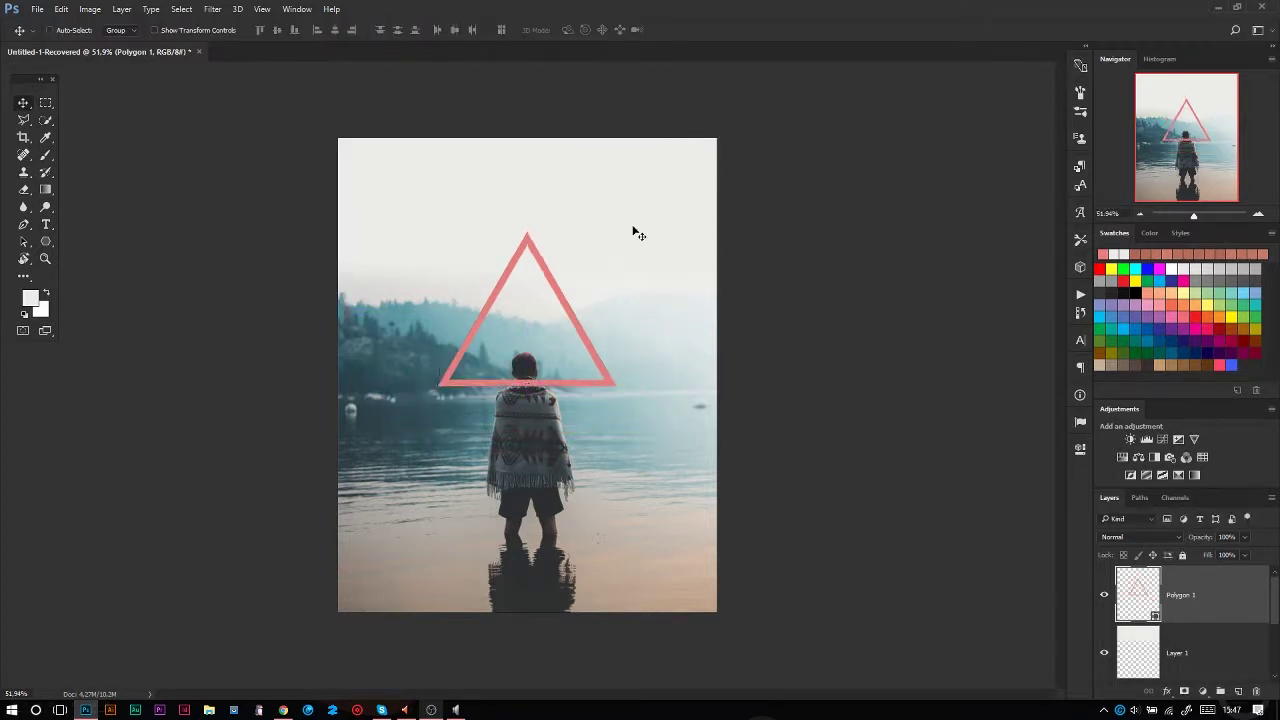
scroll(620, 328, up, 2)
scroll(620, 328, up, 4)
drag(585, 416, 553, 342)
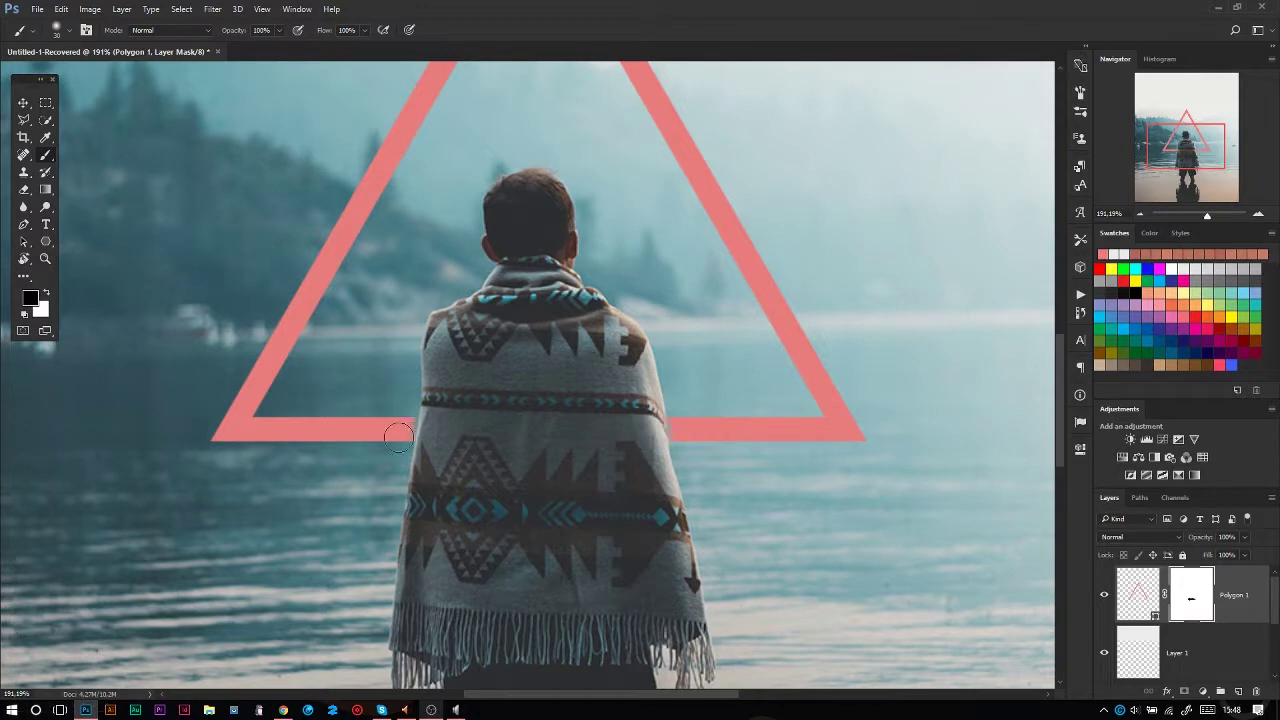
Step: Reset colours to black and white and mask the triangle's base behind the man's blanket
key(x)
scroll(645, 448, down, 5)
key(v)
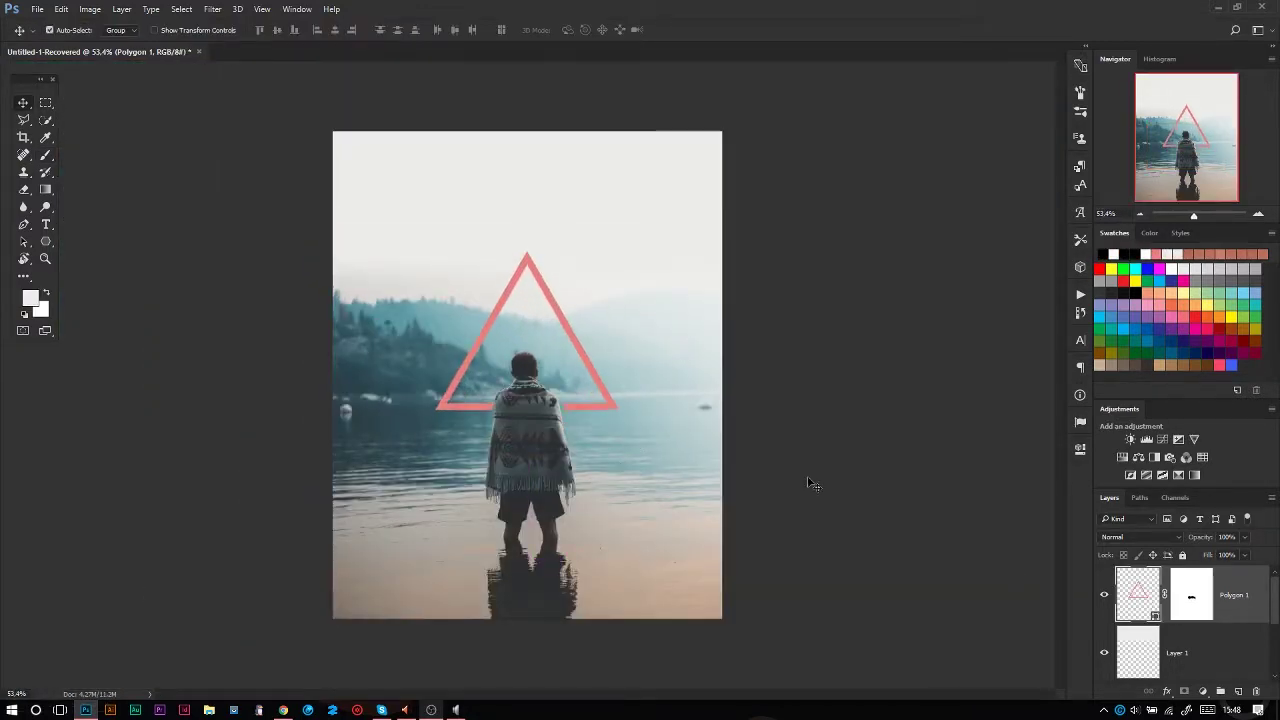
scroll(700, 361, up, 3)
scroll(700, 361, up, 3)
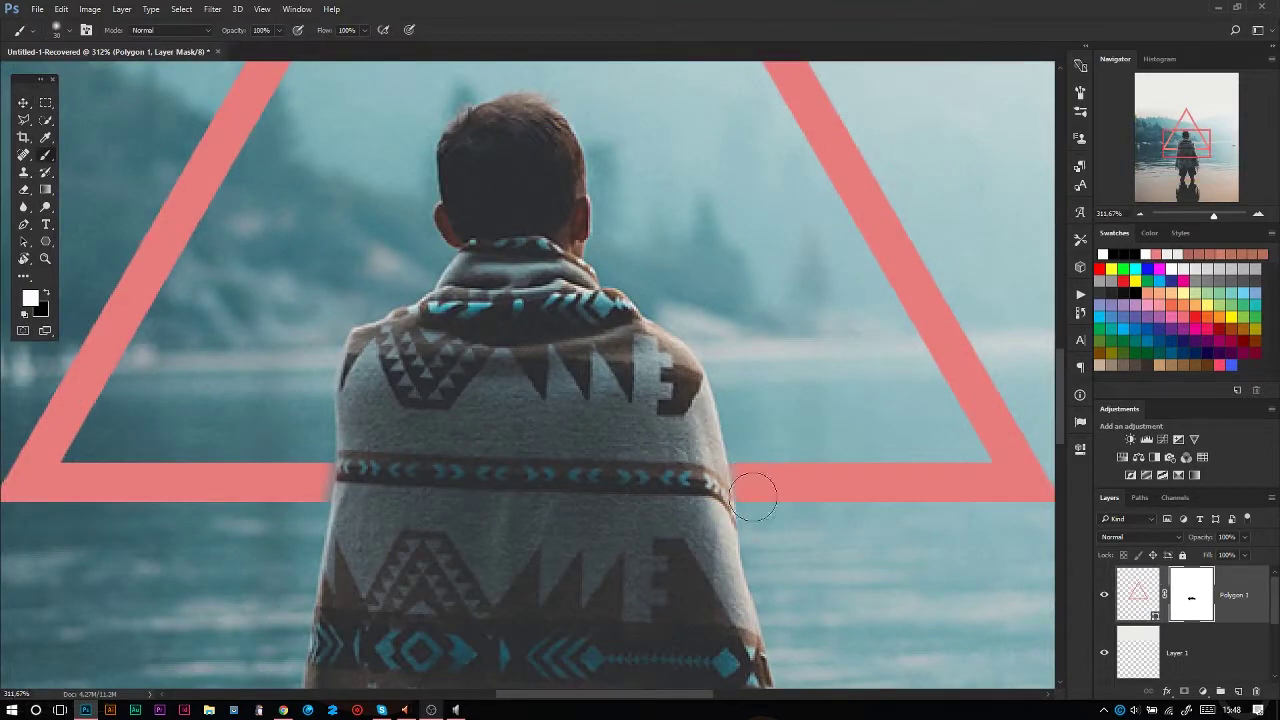
key(ctrl+0)
key(ctrl+z)
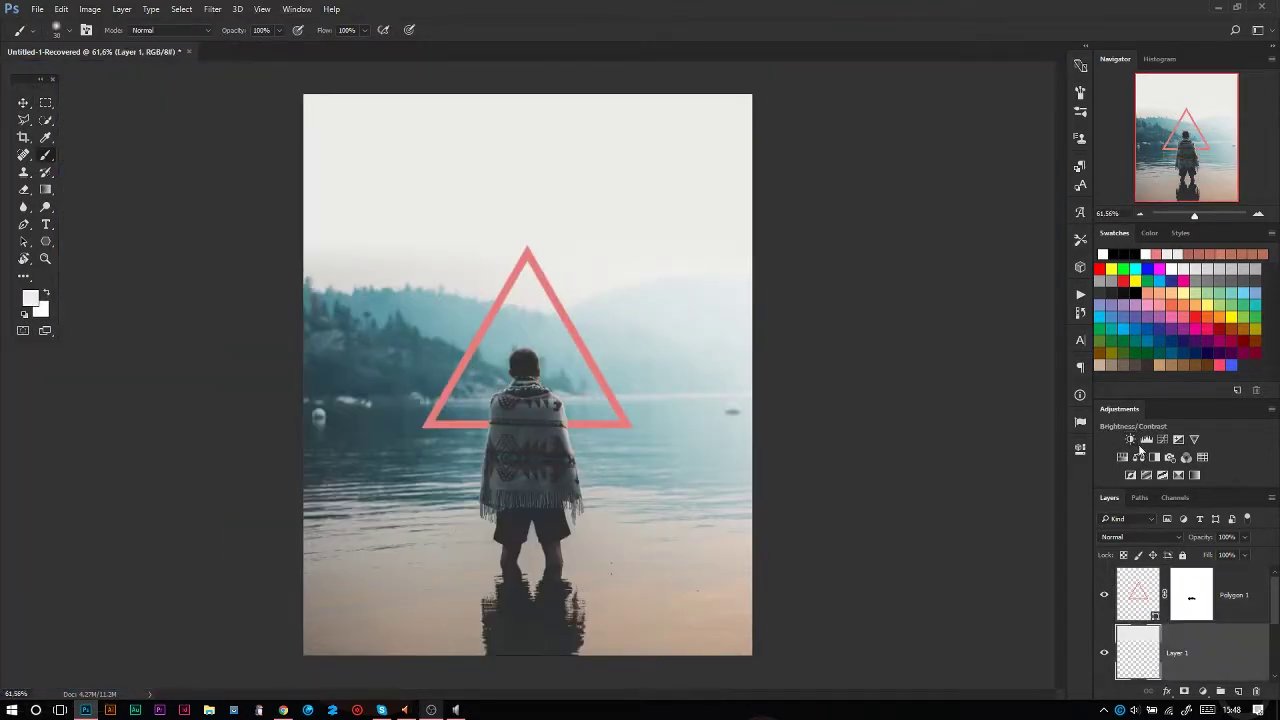
double_click(1155, 617)
Step: Undo the accidental adjustment layer and fit the whole image back in view
key(Escape)
key(ctrl+z)
key(z)
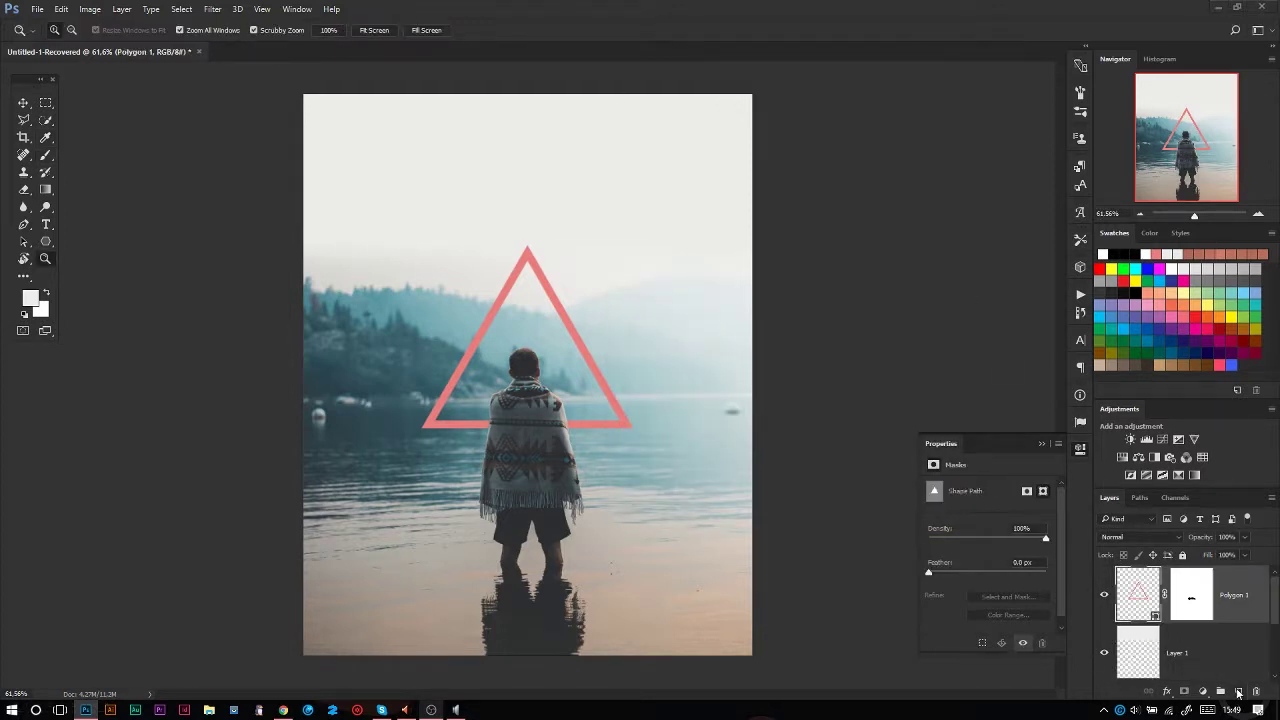
click(1041, 443)
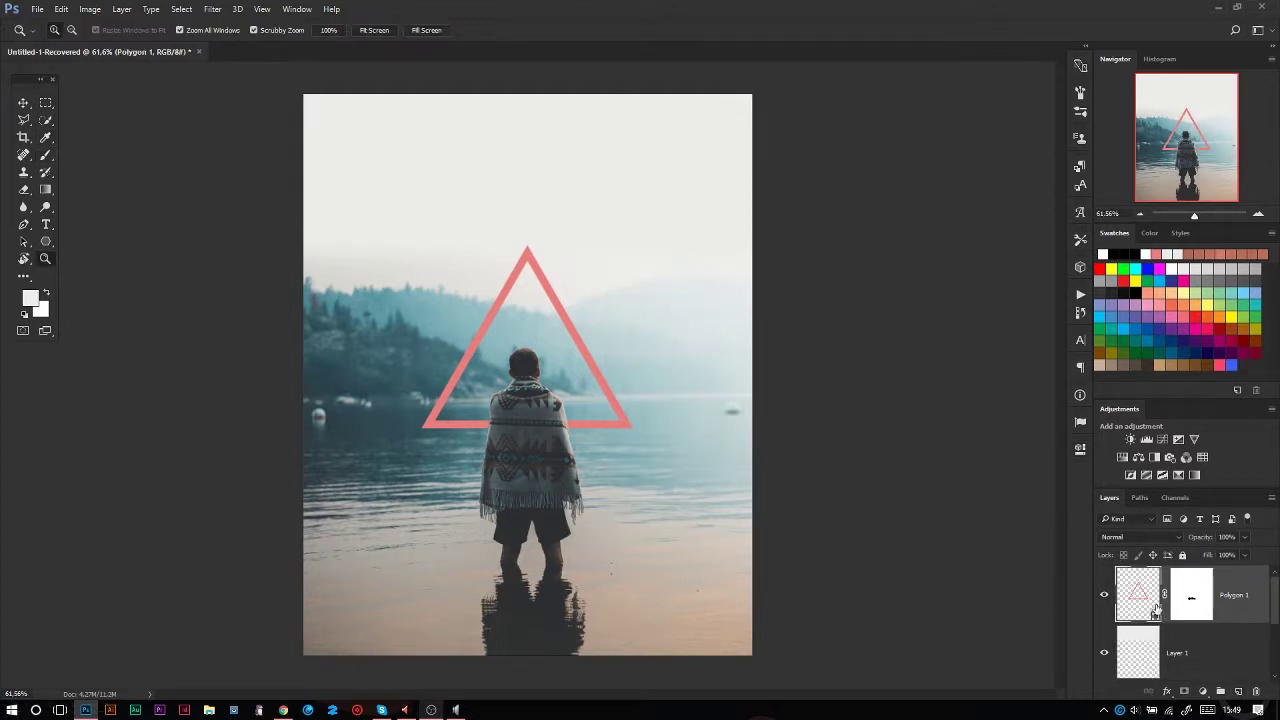
double_click(1155, 617)
key(Escape)
drag(556, 342, 1083, 572)
key(ctrl+0)
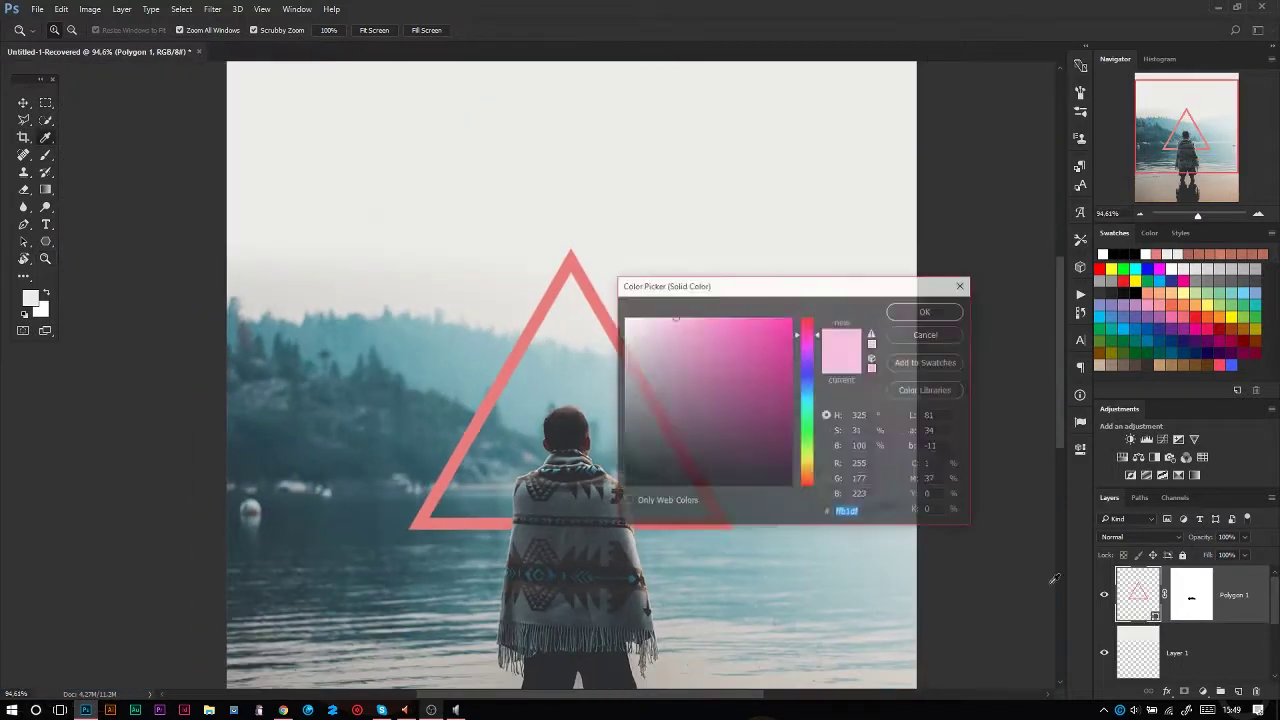
Step: Change the triangle's stroke colour to light pink
key(u)
click(123, 30)
click(233, 57)
click(672, 320)
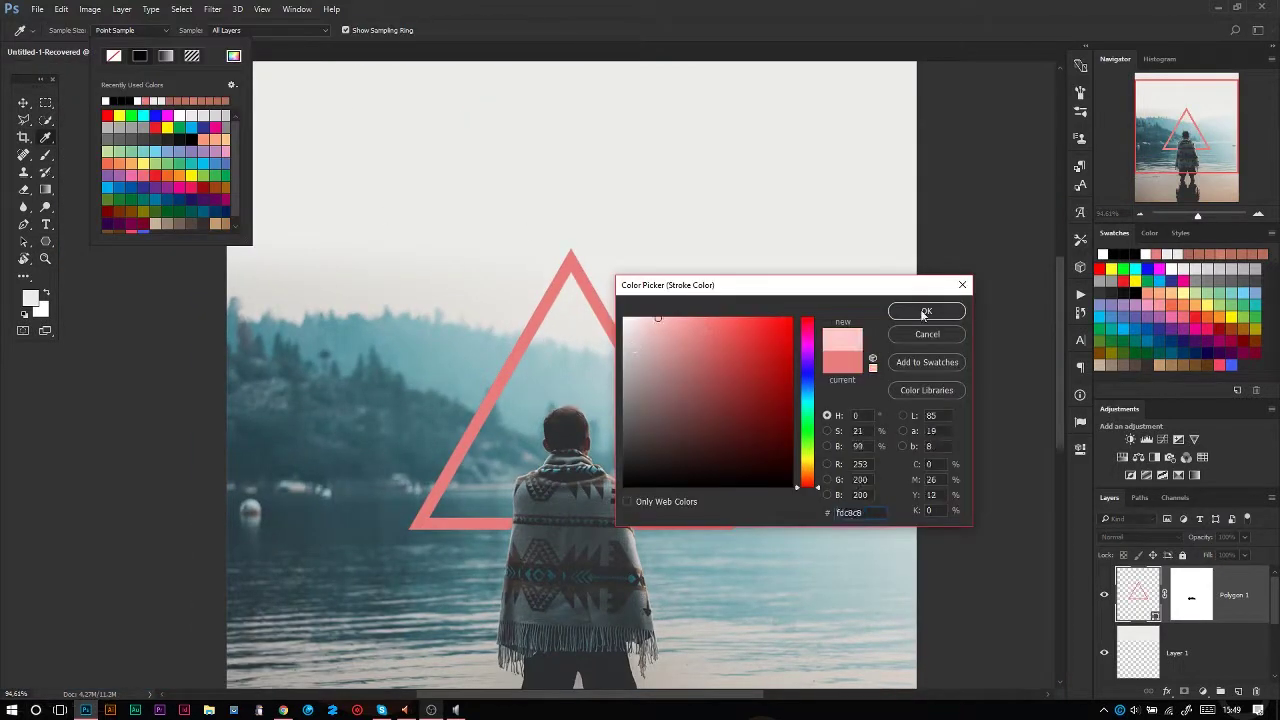
click(929, 314)
click(23, 102)
Step: Add a red Inner Glow to the triangle layer
double_click(1103, 569)
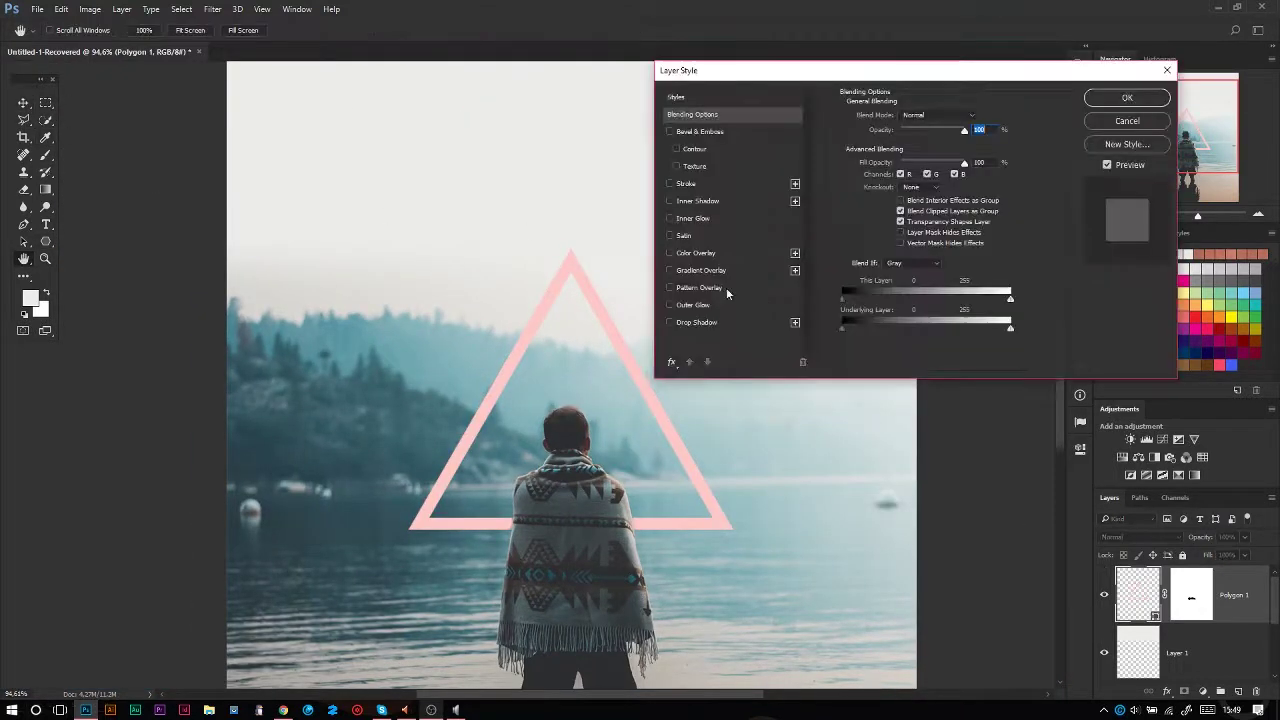
click(670, 218)
click(872, 161)
click(929, 309)
Step: Add a larger pink Outer Glow and apply the layer style
click(693, 304)
click(872, 161)
click(771, 320)
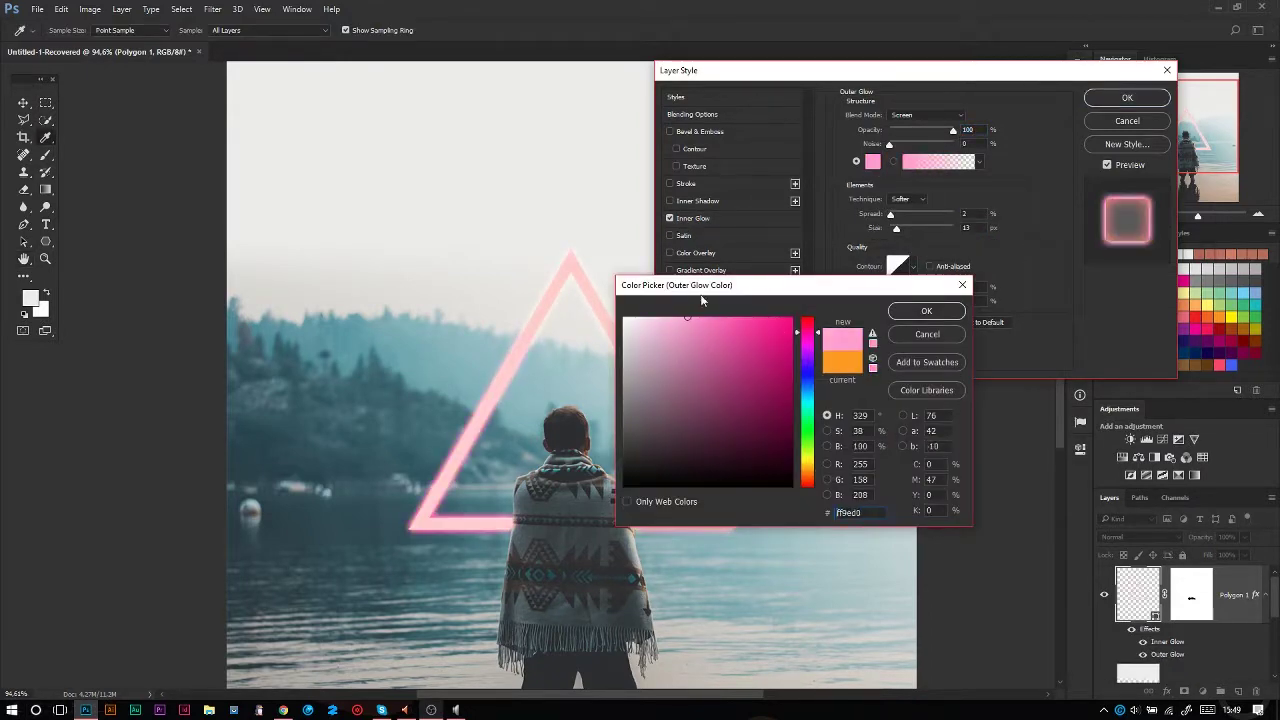
click(917, 309)
drag(892, 228, 903, 230)
key(Return)
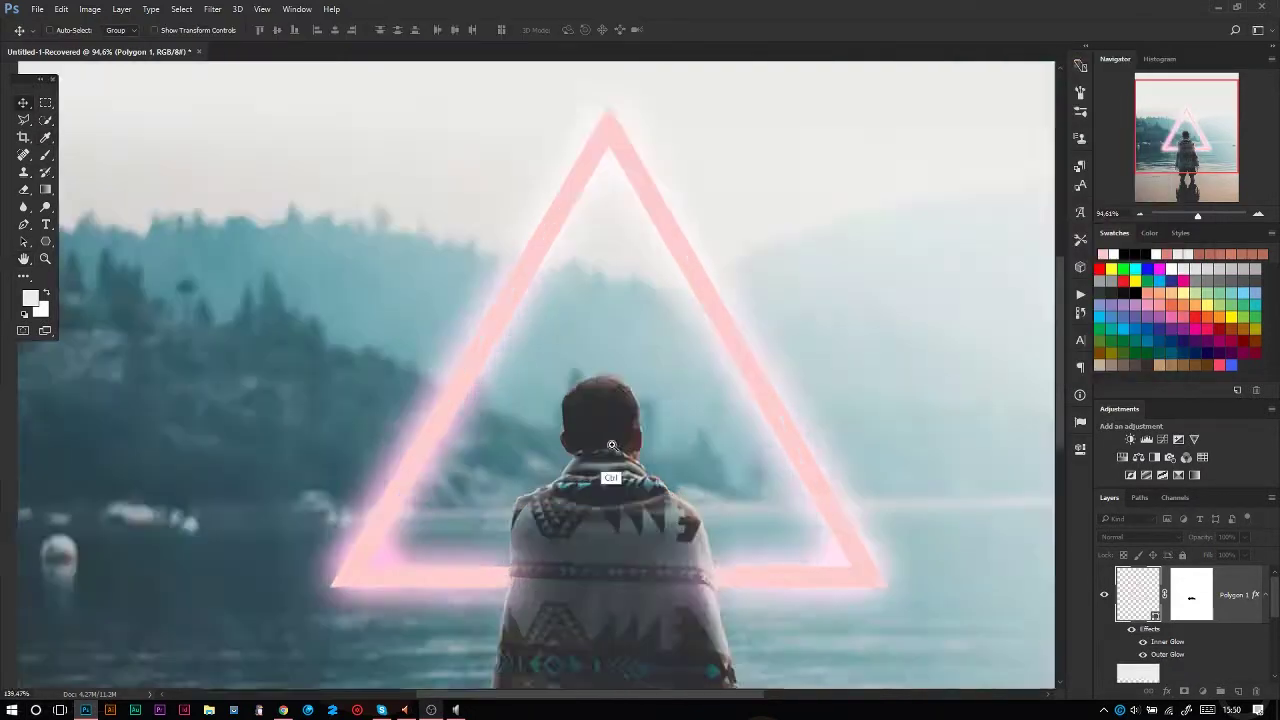
Step: Touch up the triangle's mask near its bottom-left corner
drag(410, 525, 782, 493)
key(b)
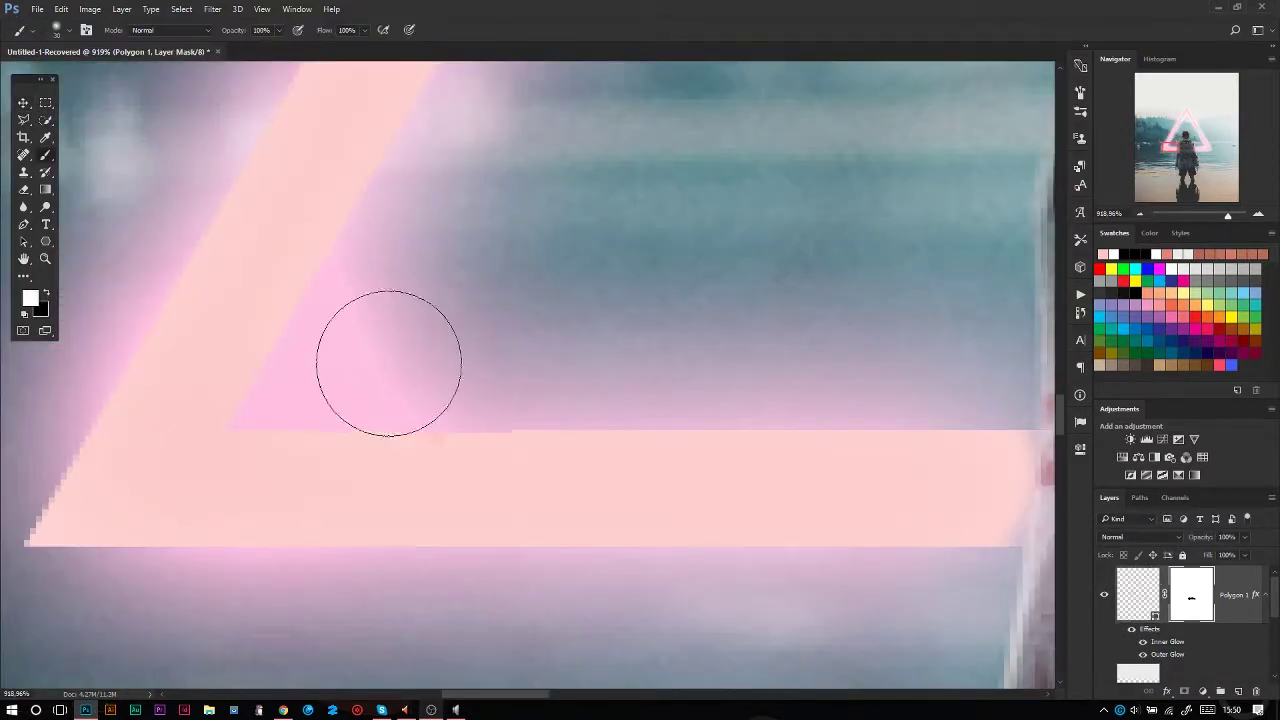
key(ctrl+0)
click(1191, 594)
Step: Tighten the triangle's Outer Glow range to 68
double_click(1167, 654)
drag(921, 287, 933, 290)
key(Return)
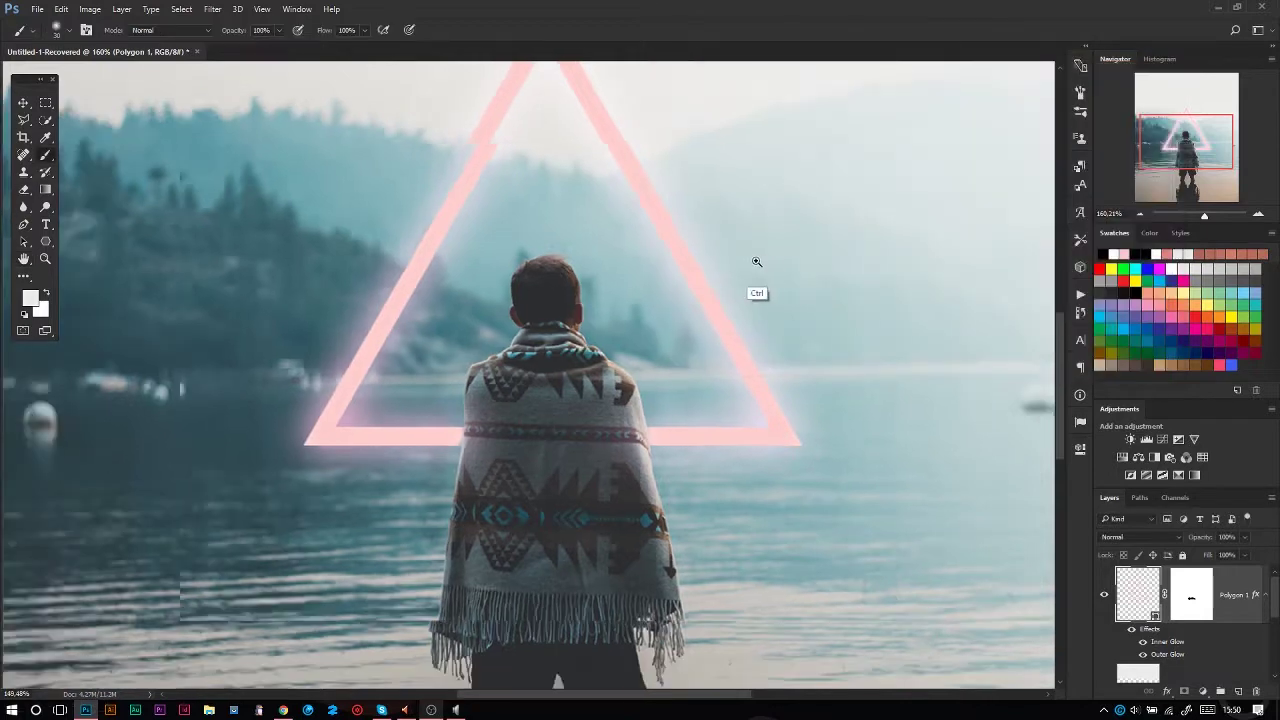
key(ctrl+0)
Step: On new layers, lasso along the triangle, fill the selection with white, and deselect
key(ctrl+shift+alt+n)
click(37, 9)
key(Escape)
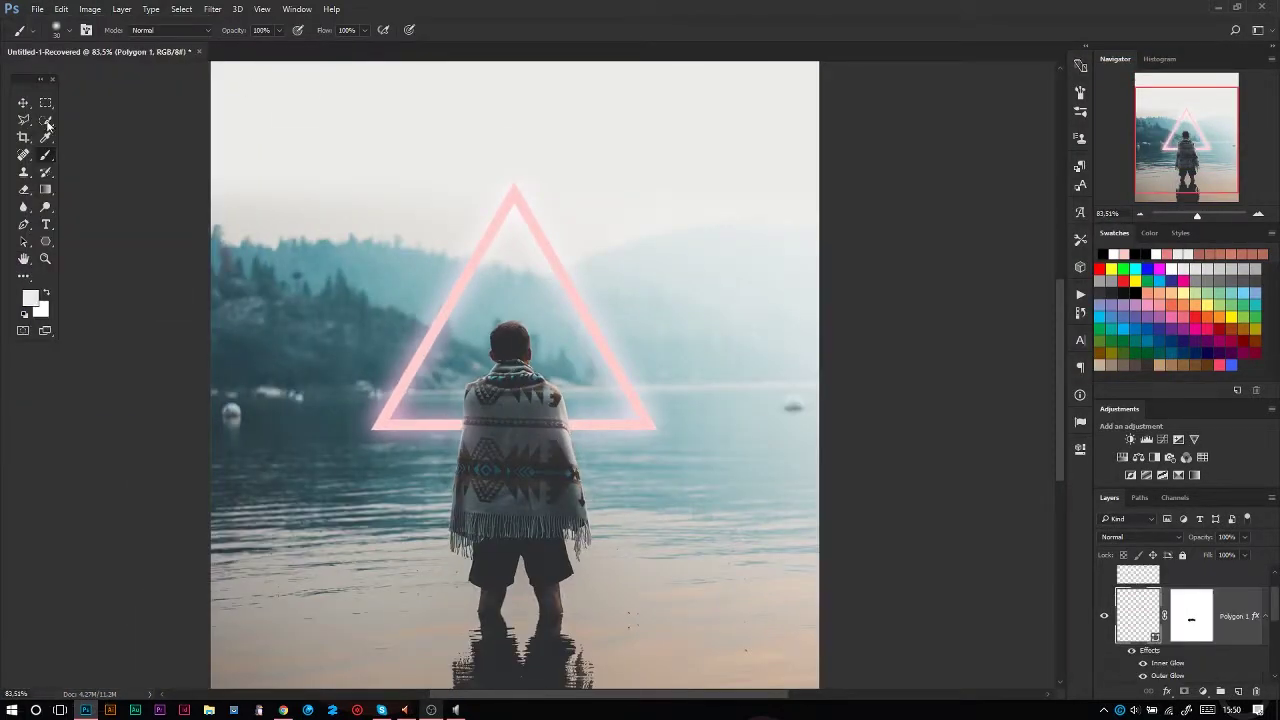
key(l)
scroll(577, 268, up, 3)
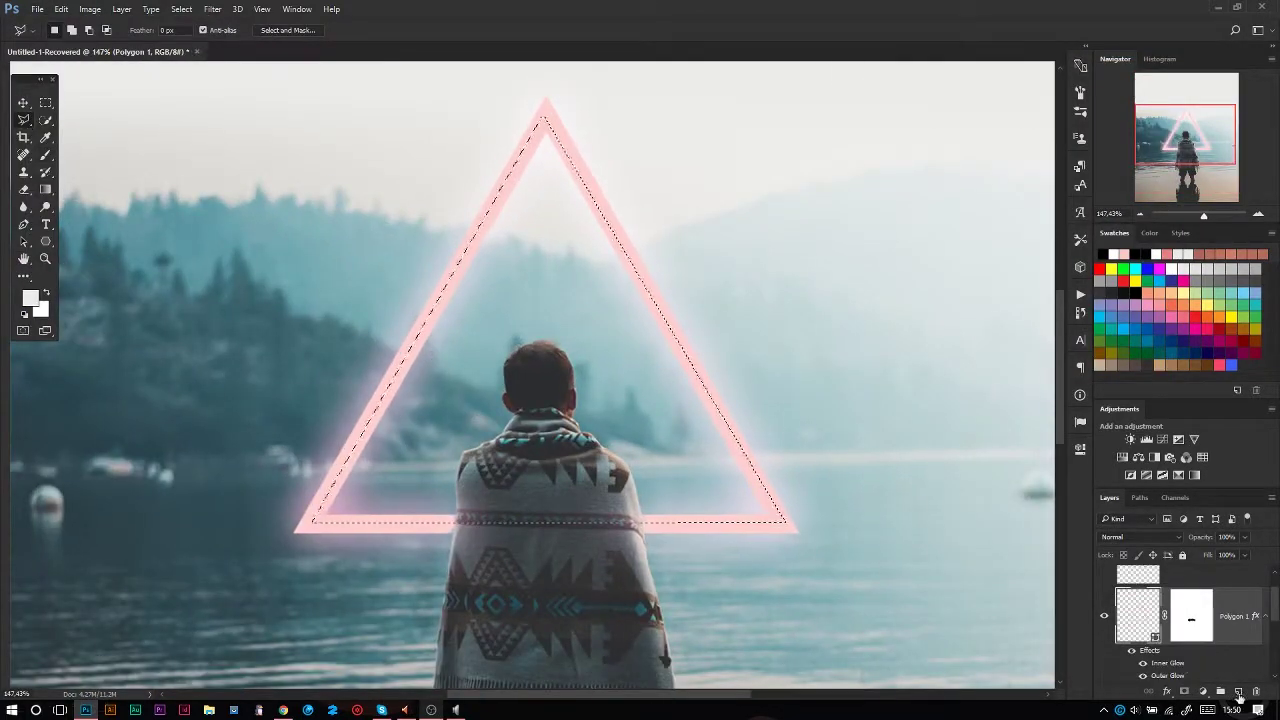
click(1243, 697)
key(ctrl+minus)
key(ctrl+minus)
key(ctrl+minus)
key(alt+BackSpace)
key(ctrl+d)
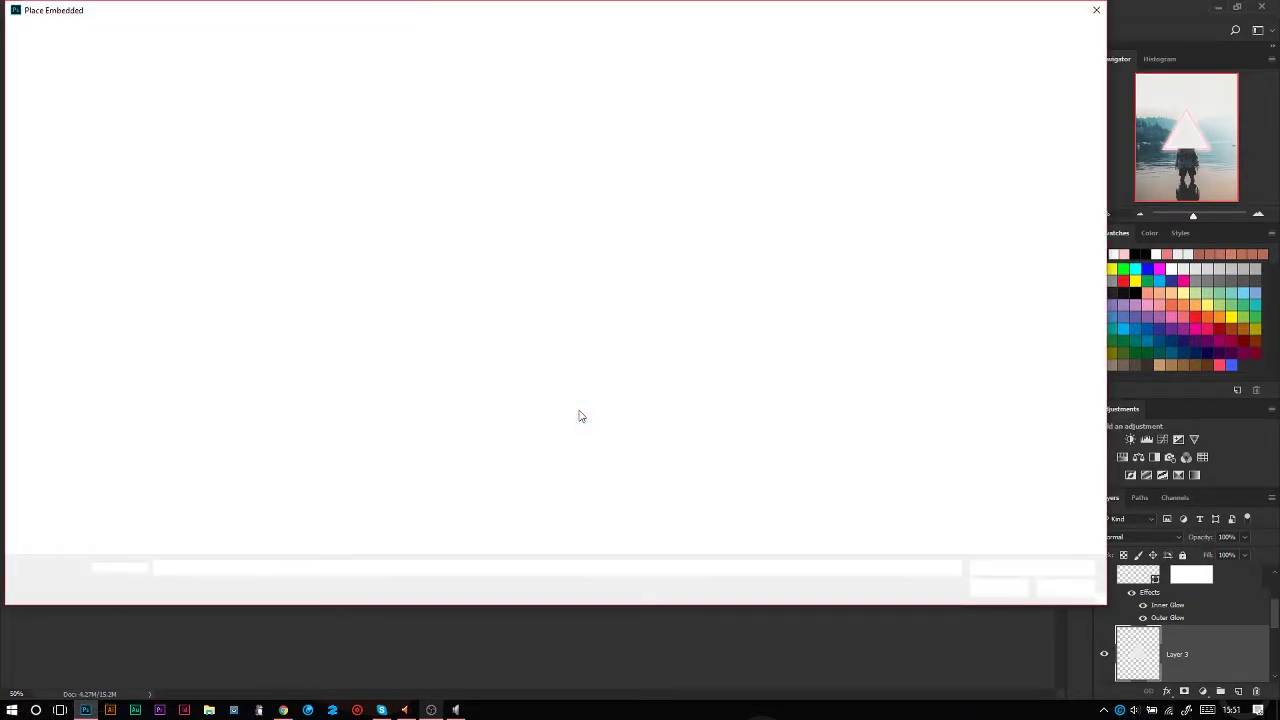
Step: Embed pexels-photo-530670 from Ressources > Stock photo into the document and commit it
click(84, 197)
mouse_move(1058, 108)
mouse_down()
mouse_move(1058, 133)
mouse_move(580, 197)
mouse_up()
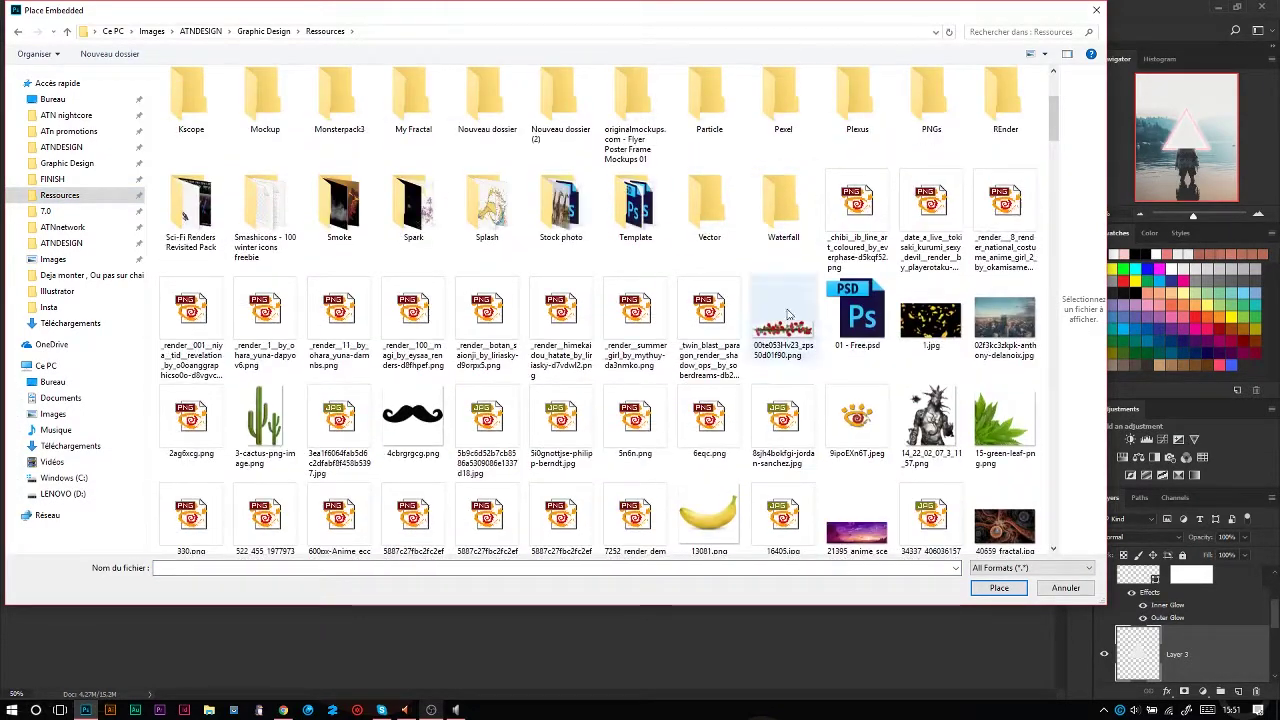
double_click(561, 205)
drag(1052, 130, 1052, 320)
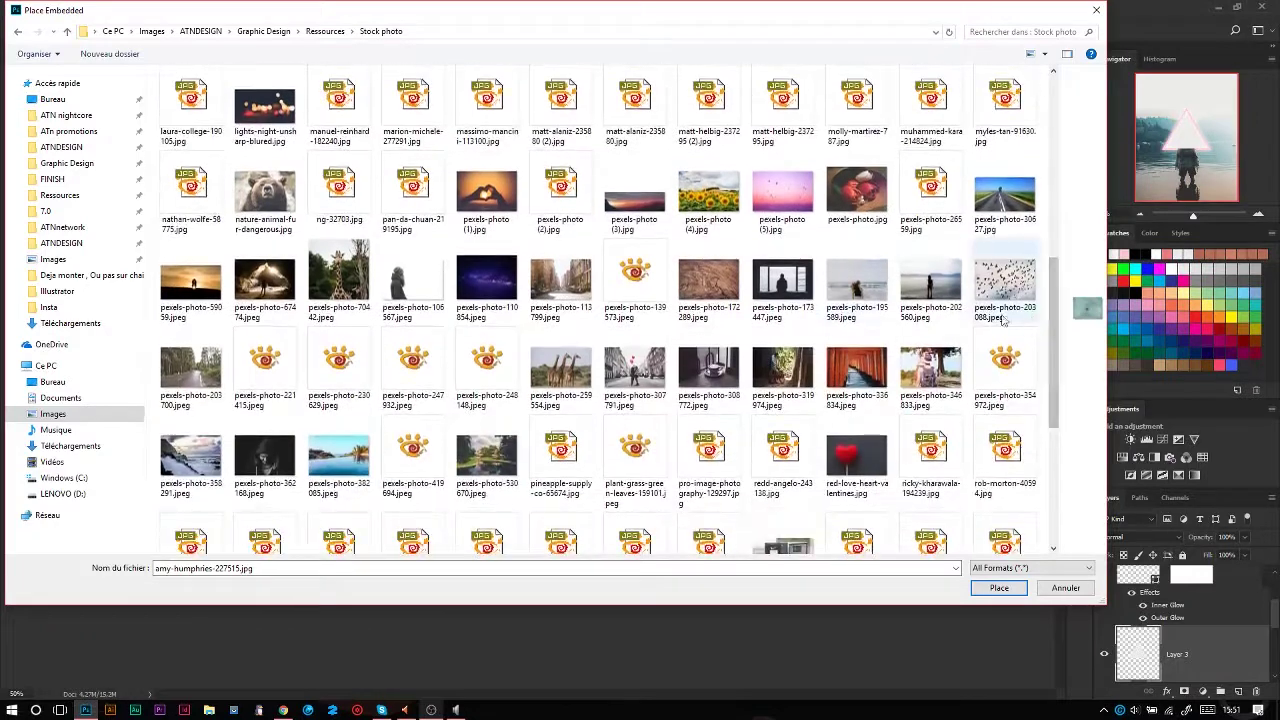
click(487, 455)
double_click(487, 455)
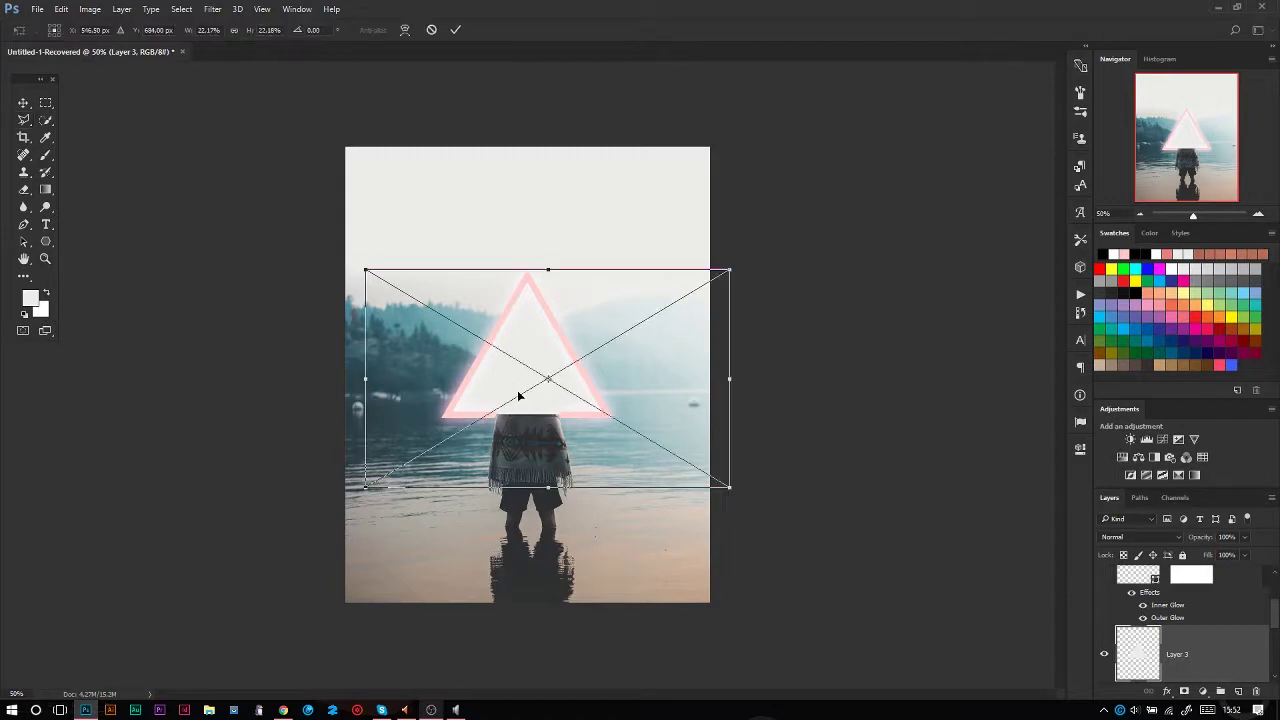
key(Return)
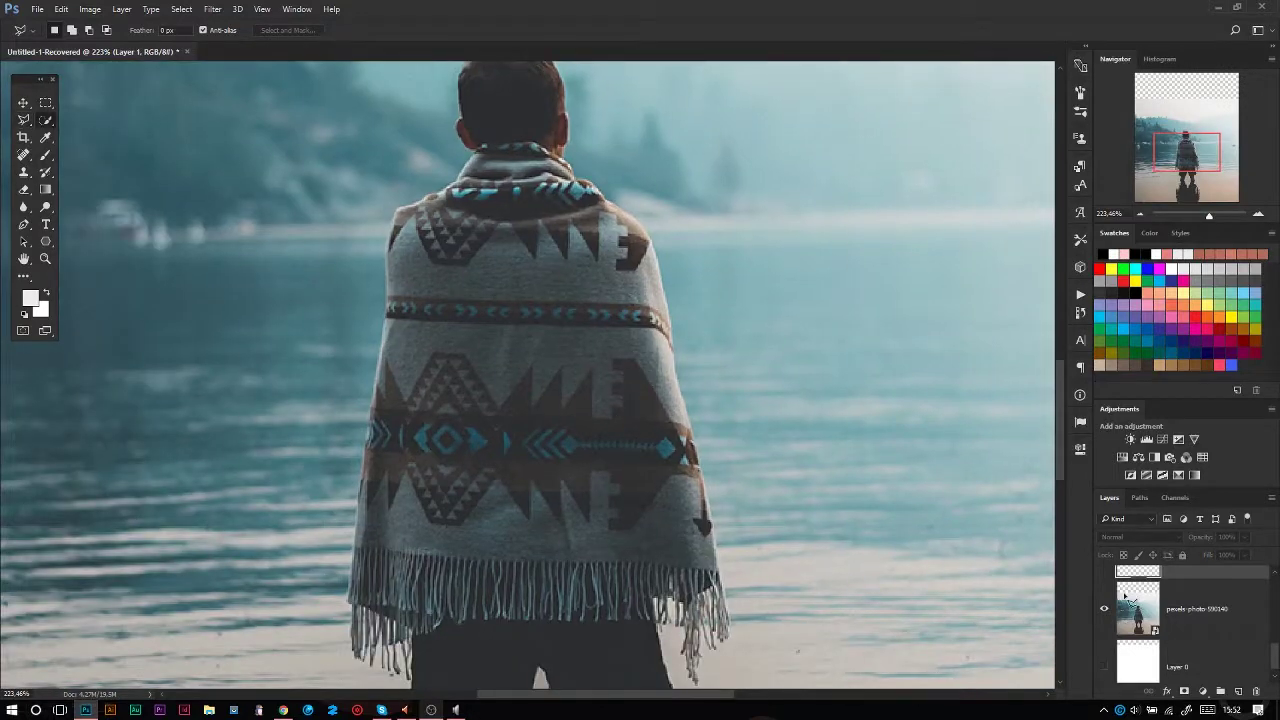
Step: Select the lake photo layer containing the man
click(1125, 596)
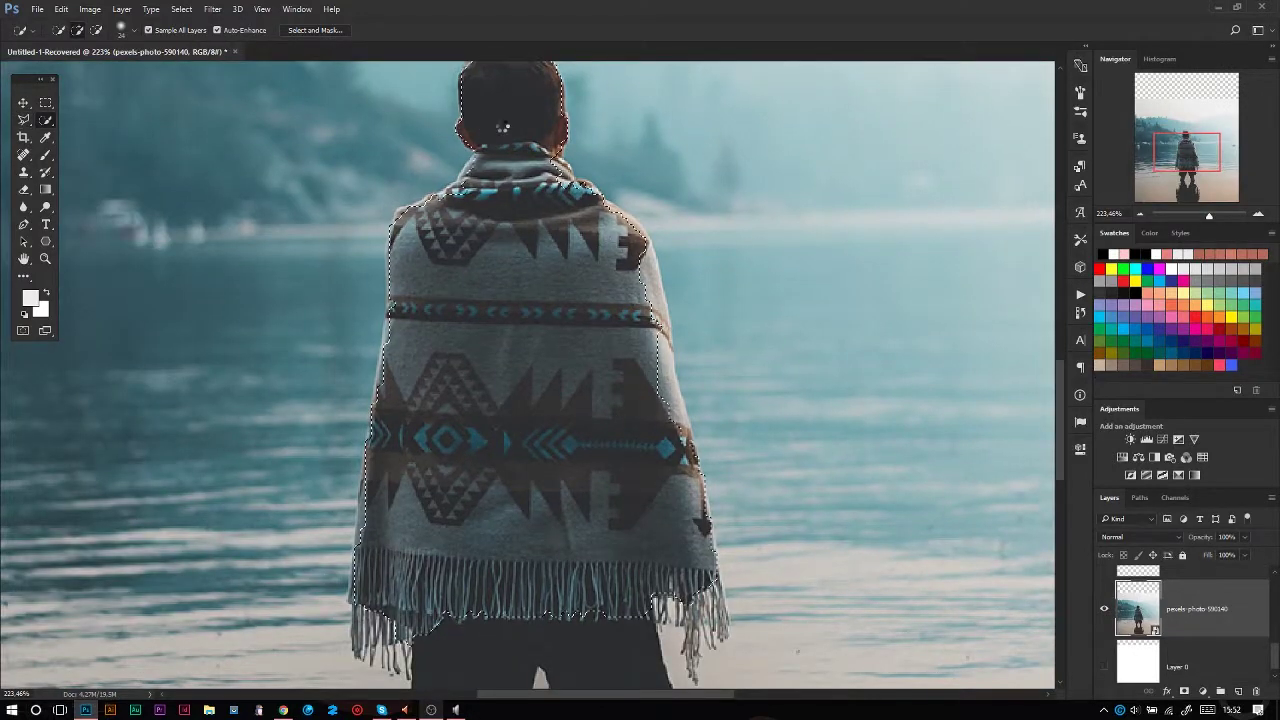
scroll(503, 127, up, 3)
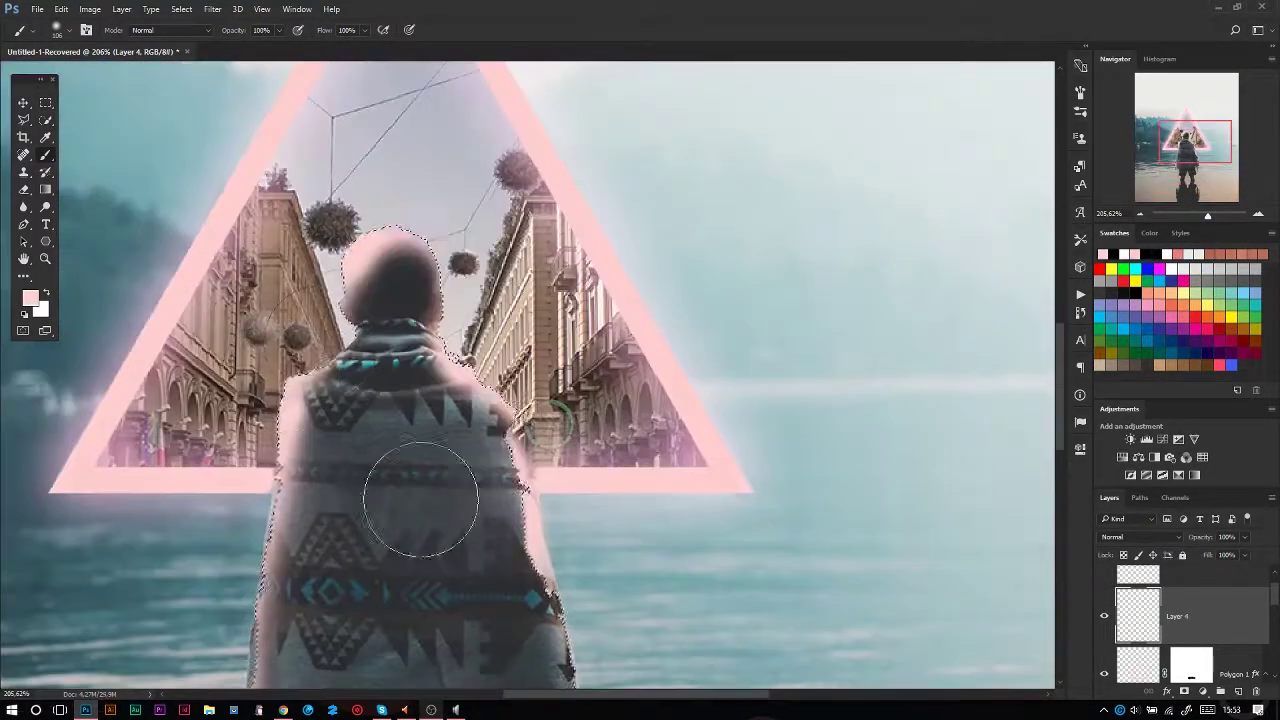
Step: Brush a pink glow along the man's cloak edge, undoing a stray stroke
drag(300, 290, 275, 485)
key(ctrl+alt+z)
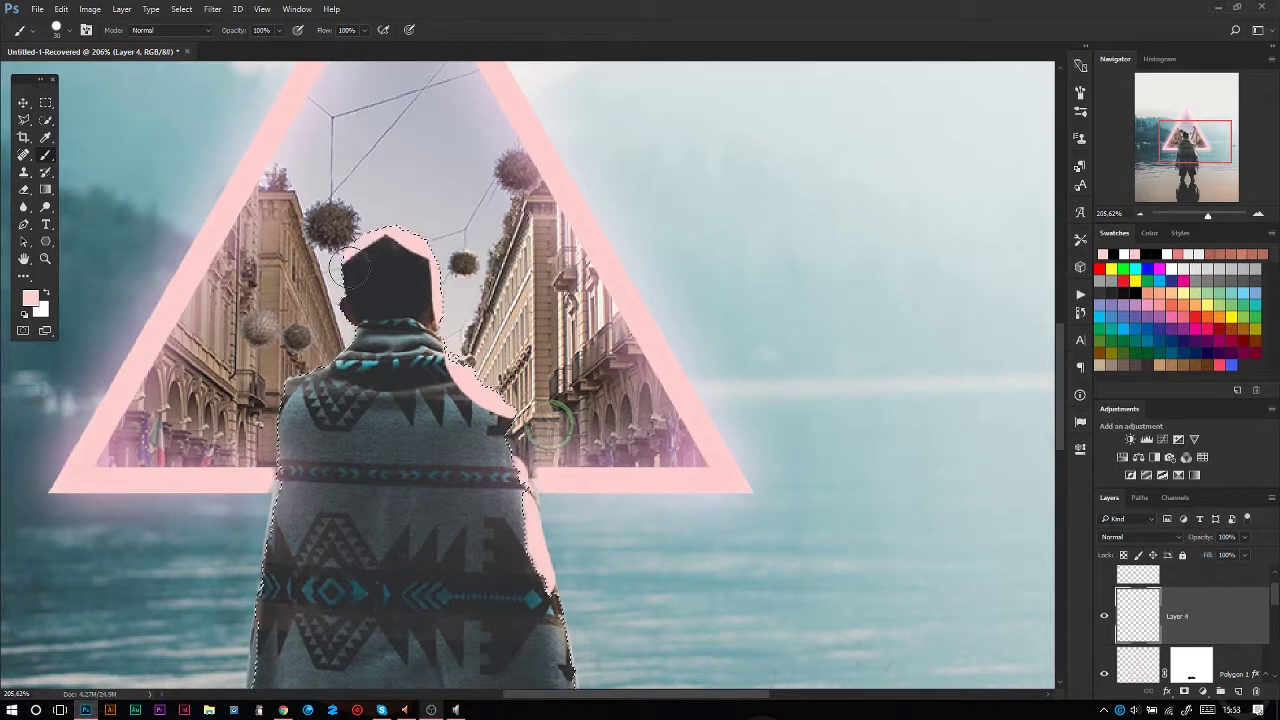
drag(342, 284, 487, 239)
scroll(466, 314, down, 2)
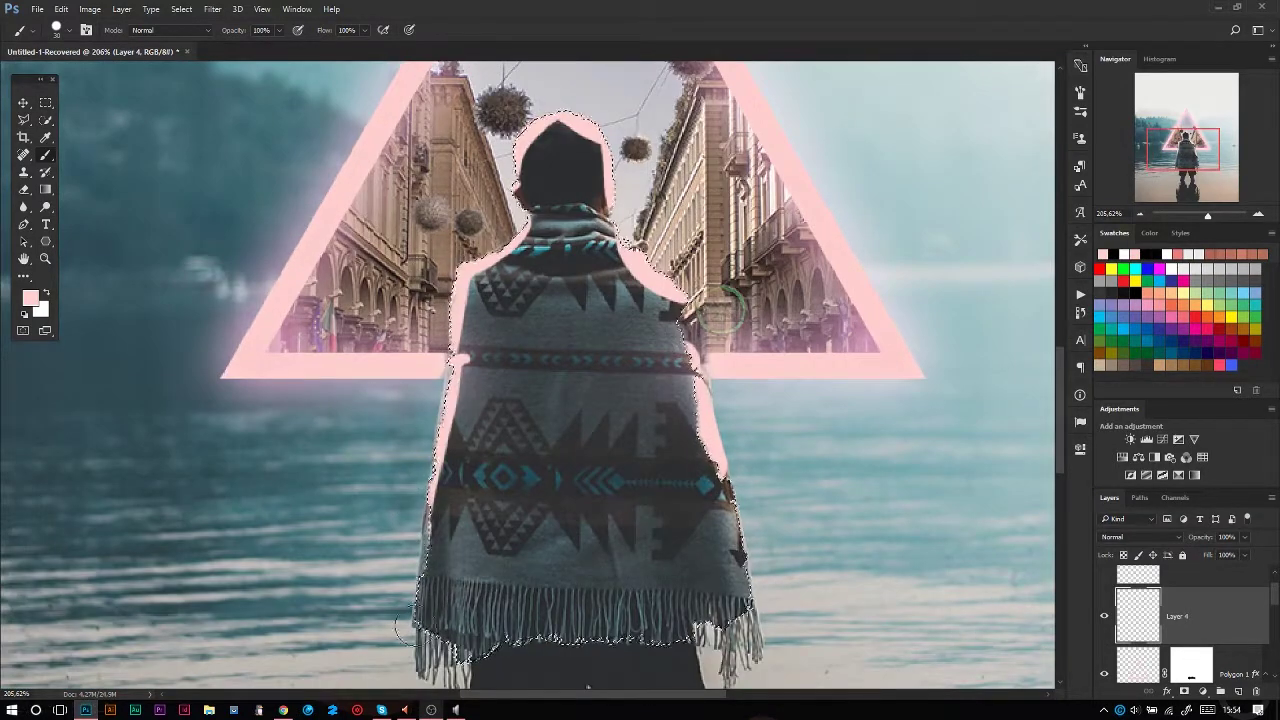
scroll(414, 169, down, 2)
Step: Soften the pink glow with a Gaussian Blur of radius 2
click(212, 9)
click(209, 208)
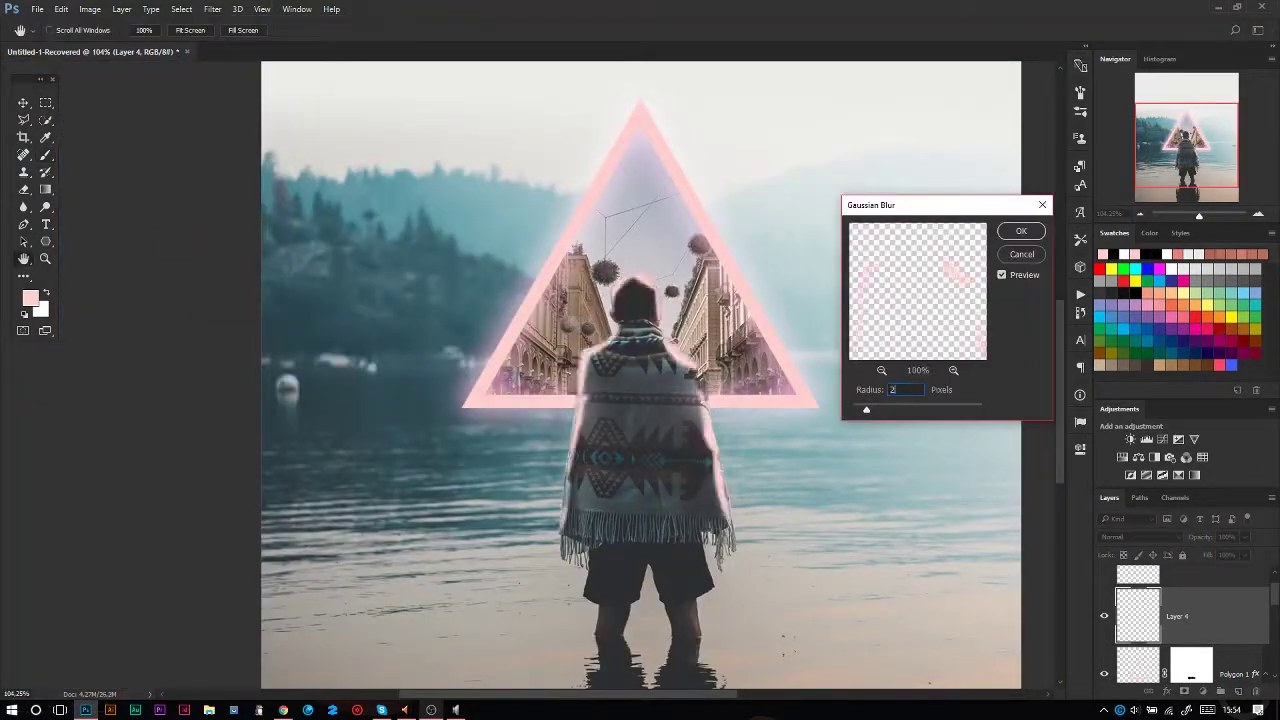
key(Return)
key(b)
Step: Add a Color Balance adjustment layer
scroll(634, 434, down, 2)
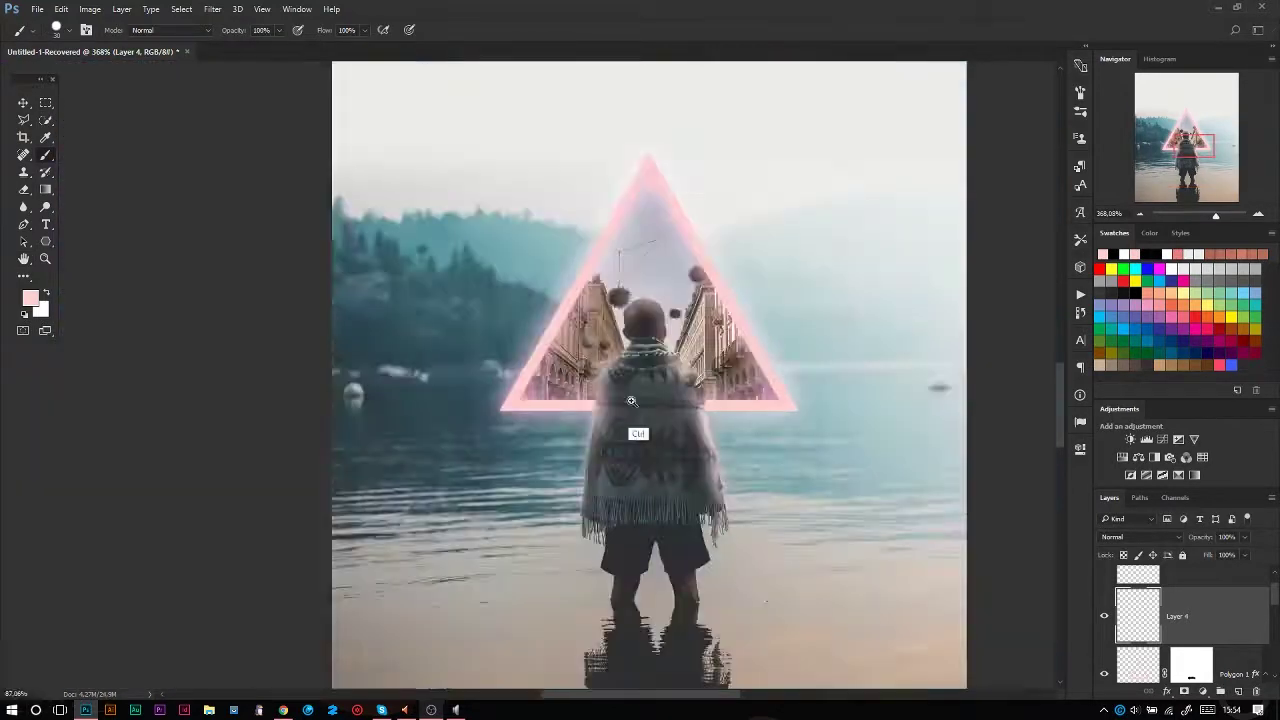
scroll(634, 434, up, 3)
scroll(634, 434, down, 4)
click(1138, 457)
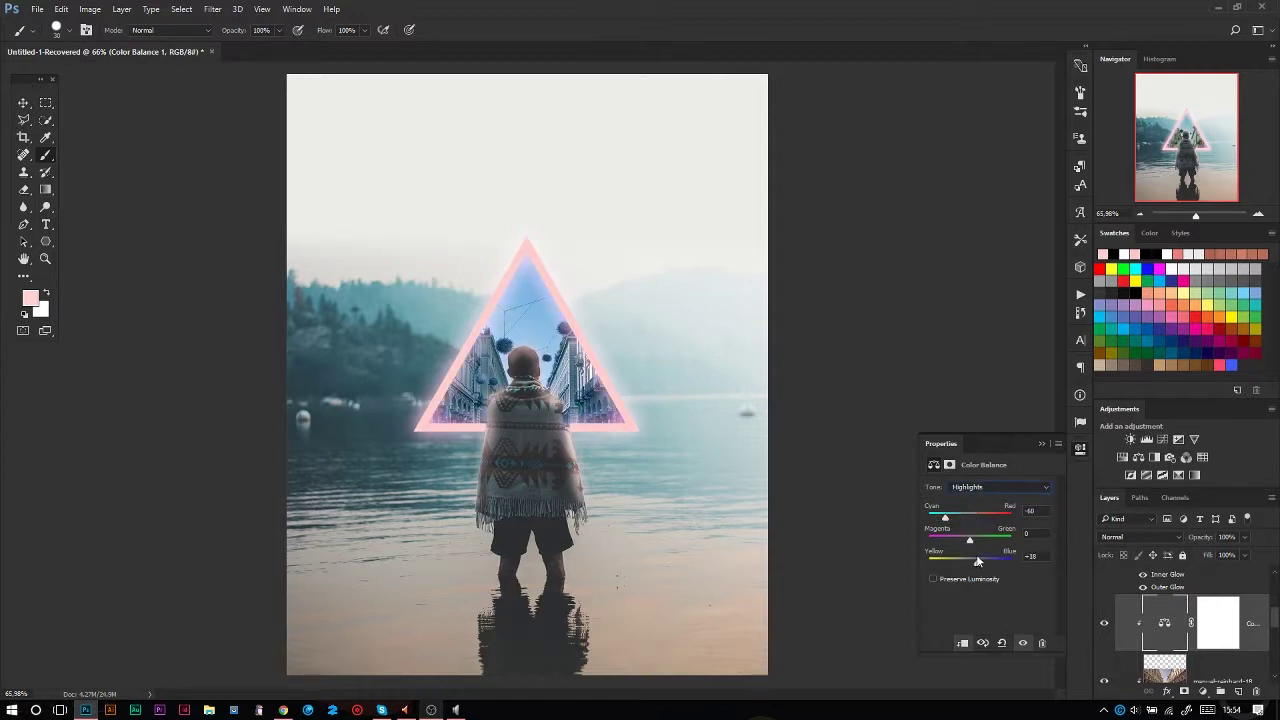
Step: Push the Color Balance highlights toward cyan-blue and set a teal painting colour
mouse_move(976, 540)
mouse_down()
mouse_move(971, 563)
mouse_move(972, 538)
mouse_move(944, 517)
mouse_up()
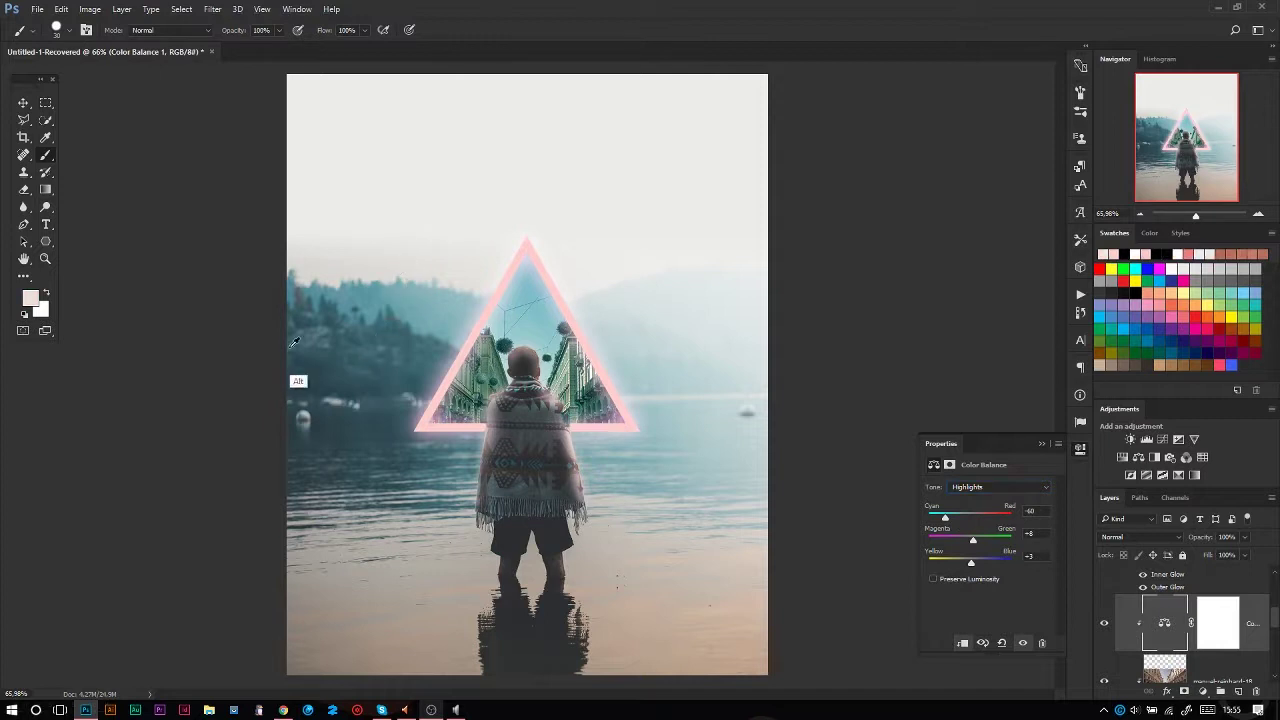
click(30, 297)
key(Return)
key(b)
click(30, 297)
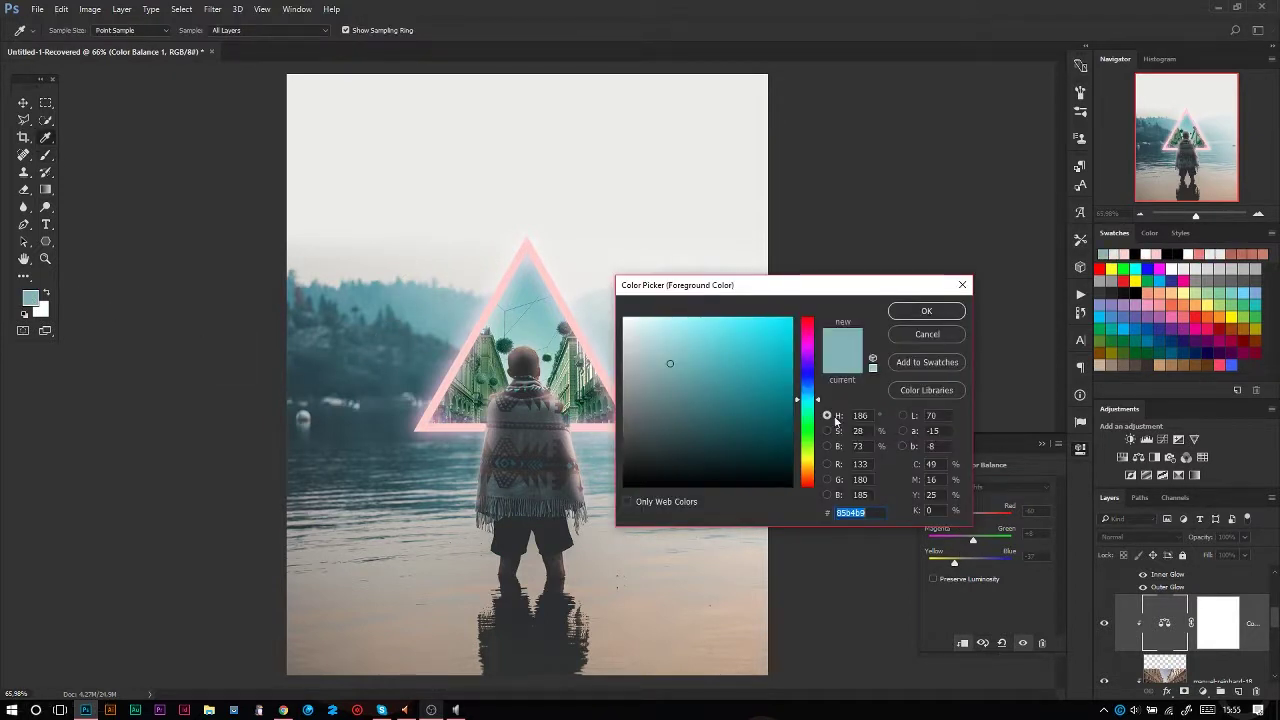
key(Return)
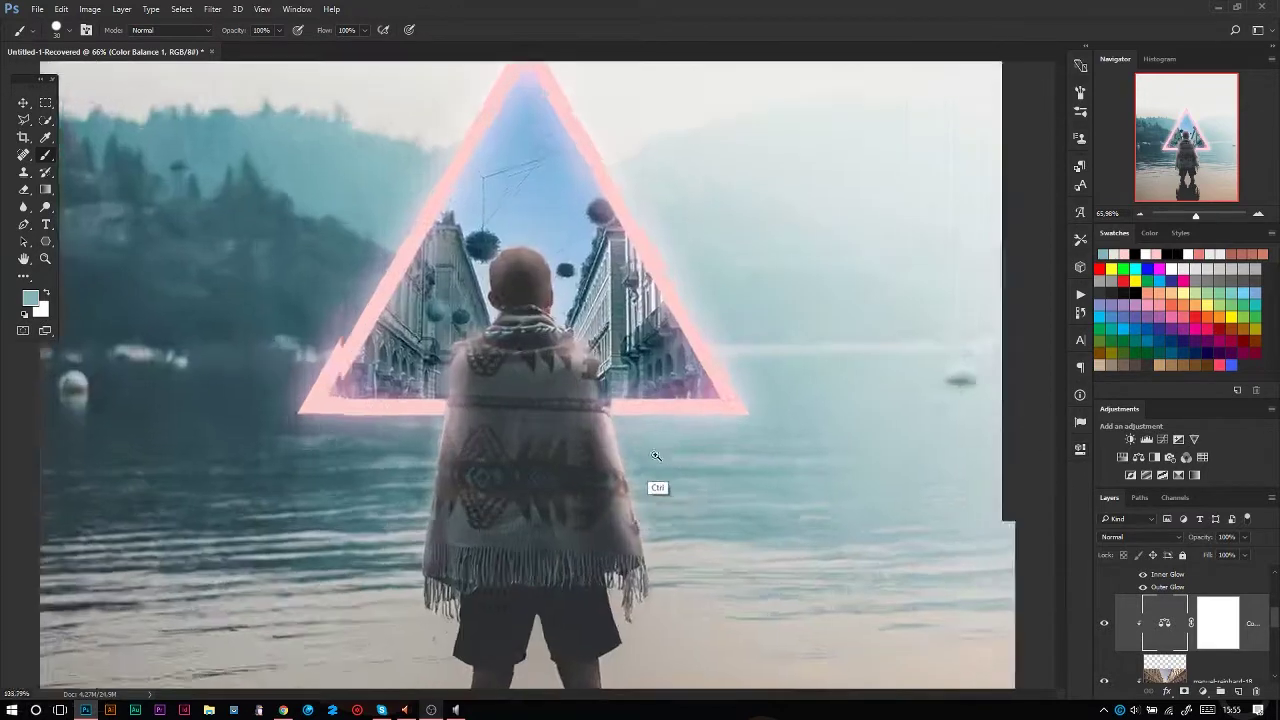
Step: Bring up the context options for the Polygon 1 layer
scroll(1276, 620, up, 2)
scroll(1276, 620, up, 3)
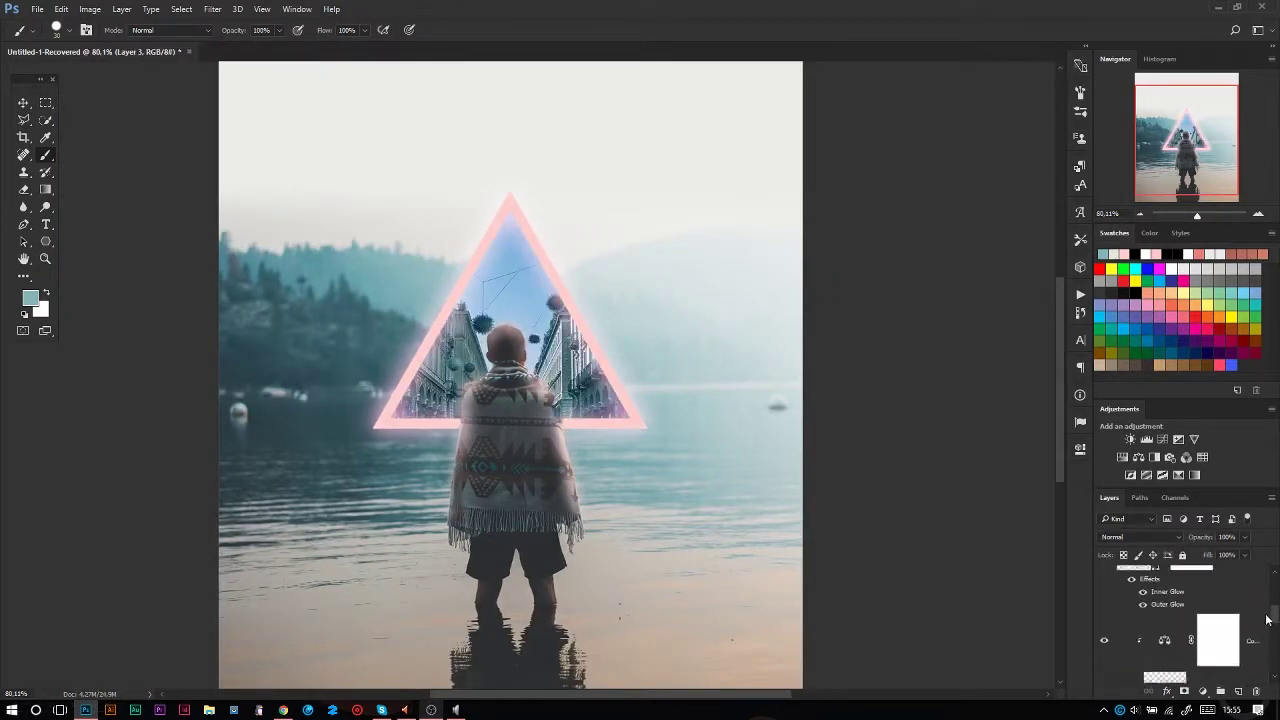
right_click(1218, 596)
Step: Duplicate Polygon 1 and give the copy a 50 px Gaussian Blur
click(1128, 407)
key(ctrl+j)
click(212, 9)
click(164, 208)
text(50)
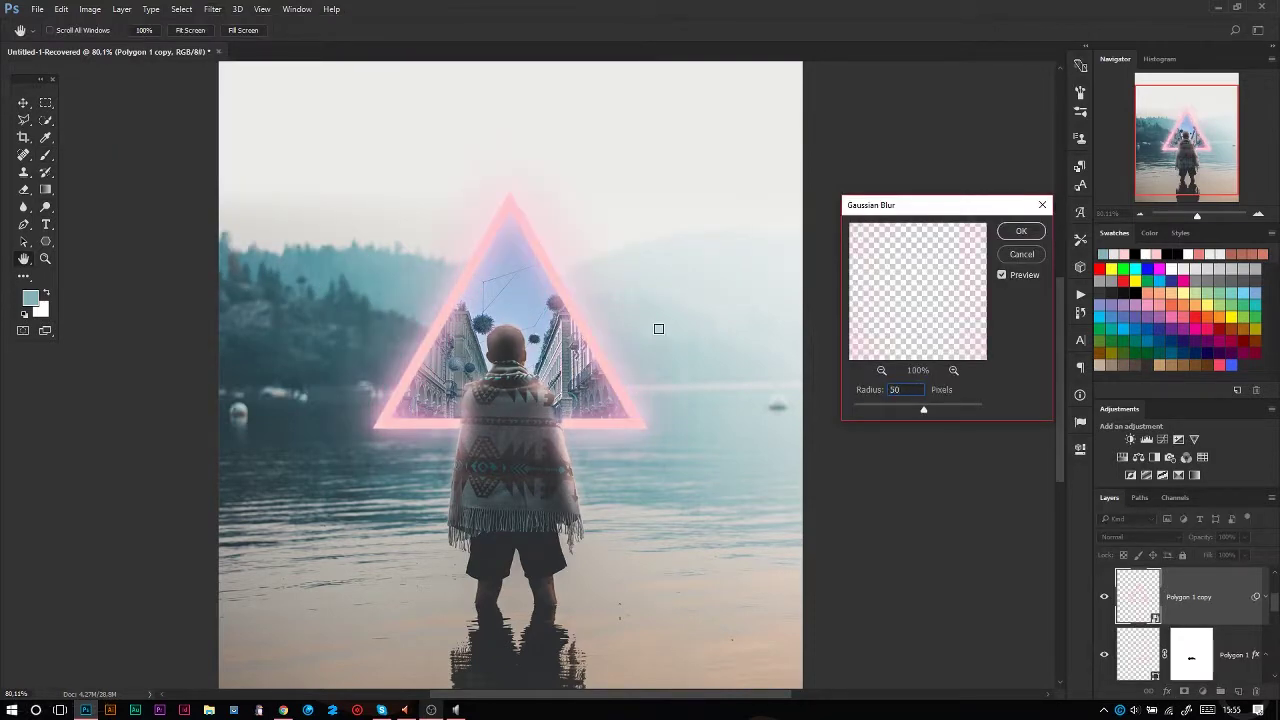
key(Return)
Step: Set the blurred Polygon 1 copy's blend mode to Overlay
key(b)
click(1140, 537)
click(1120, 370)
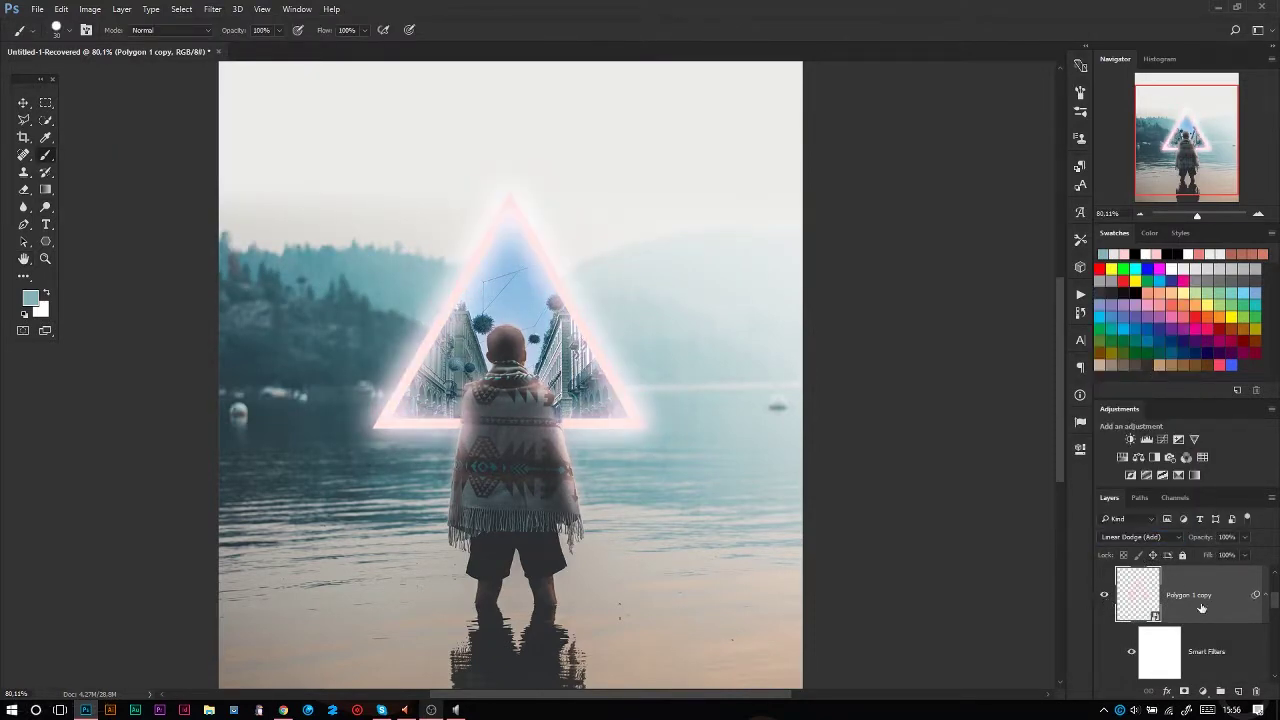
key(Down)
key(Down)
key(Down)
key(Down)
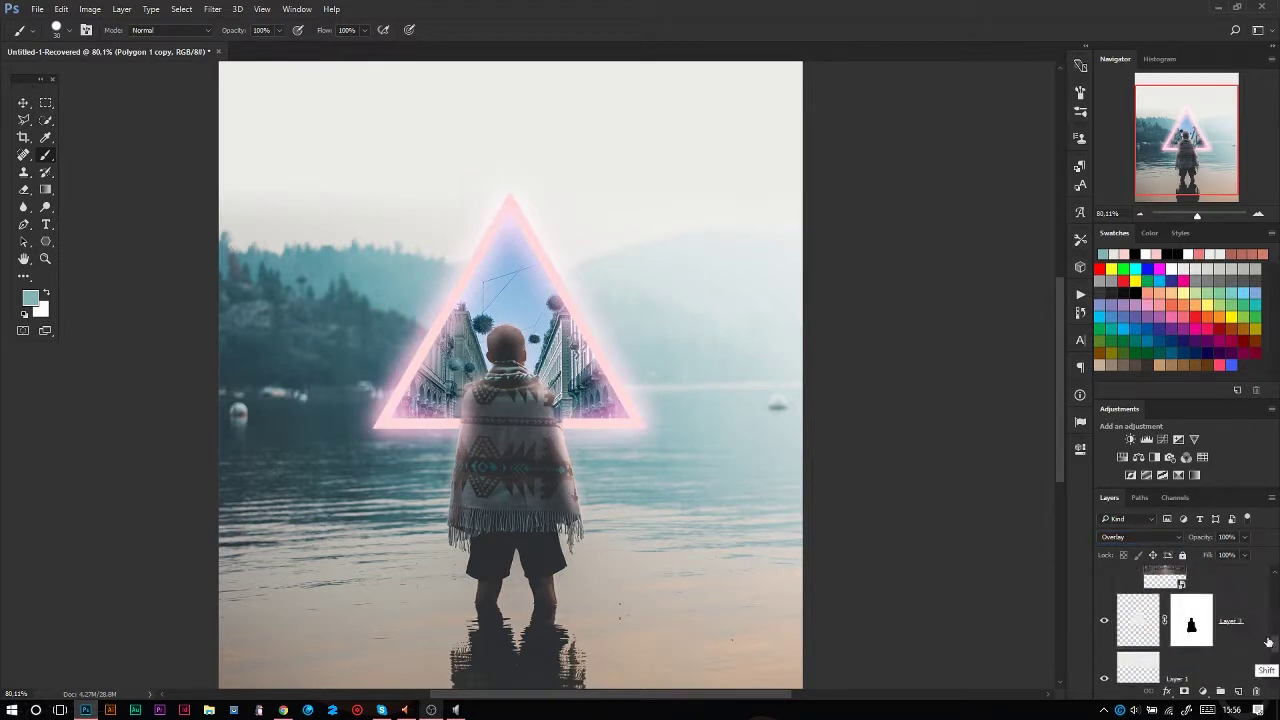
right_click(1248, 600)
click(1163, 191)
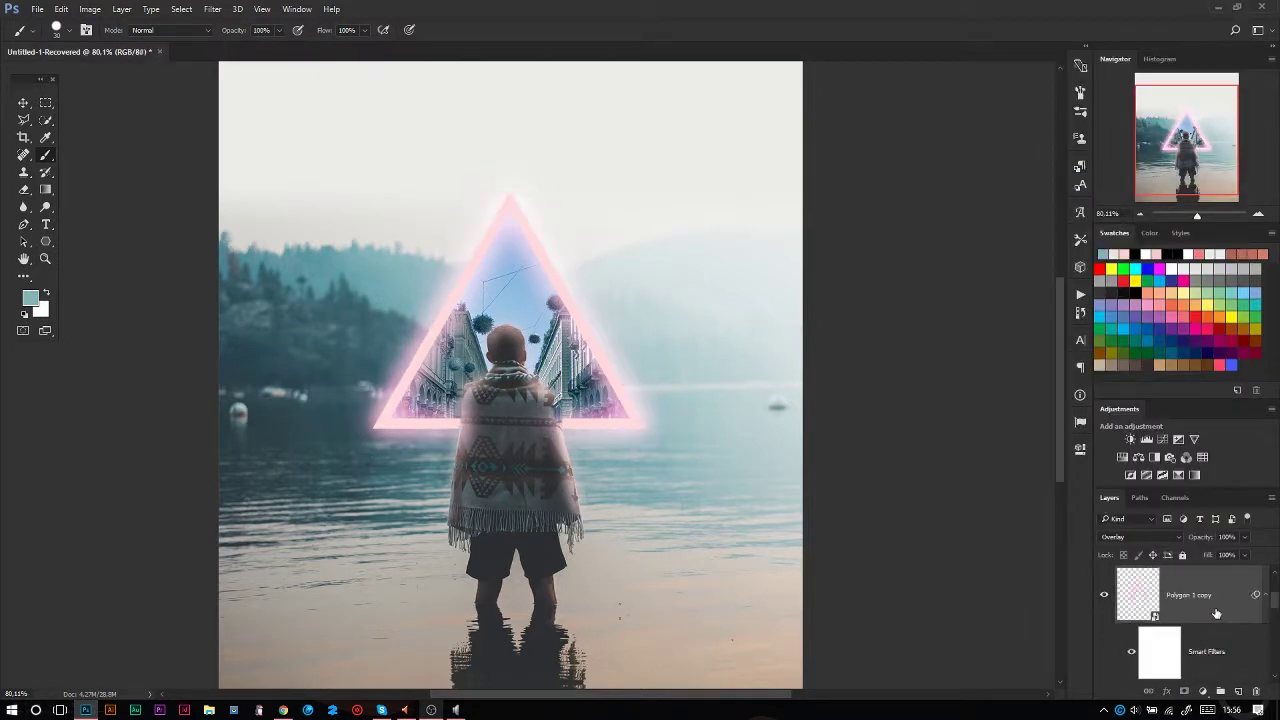
Step: Group the scene, duplicate the group, and flip the copy down below the feet
key(ctrl+g)
key(ctrl+j)
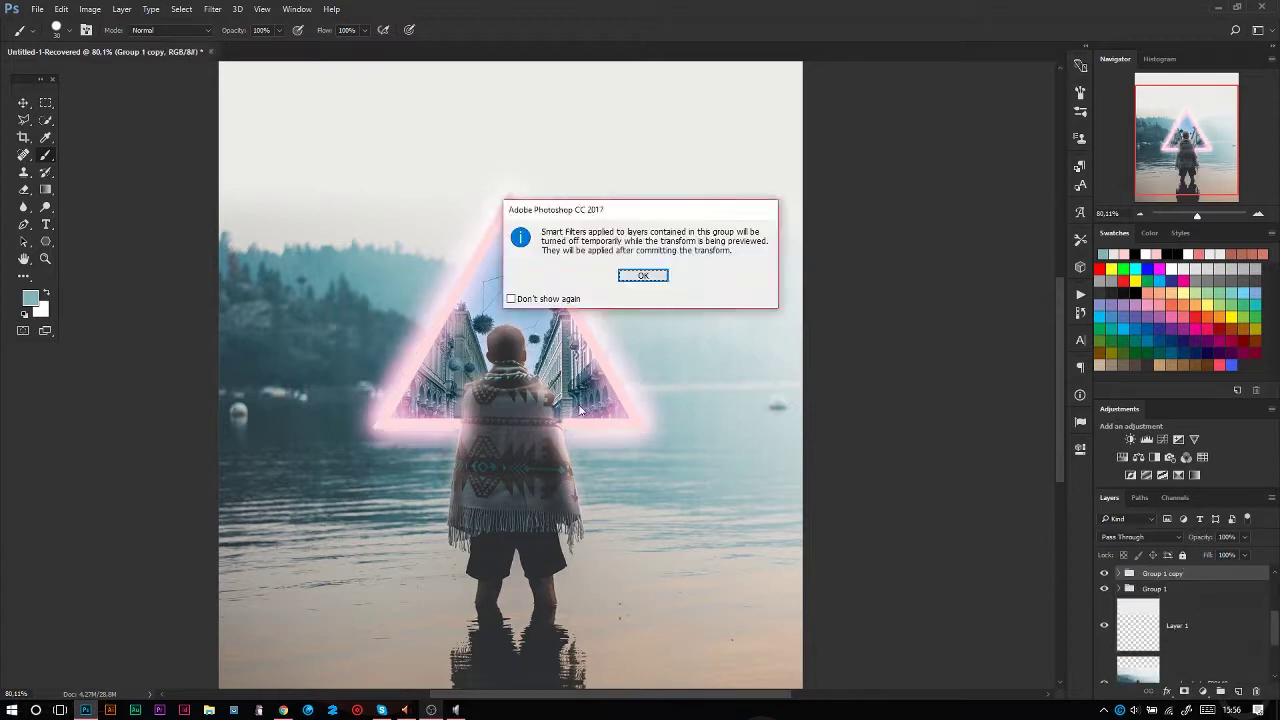
key(Return)
key(ctrl+t)
drag(532, 410, 532, 596)
key(Return)
key(b)
click(1104, 573)
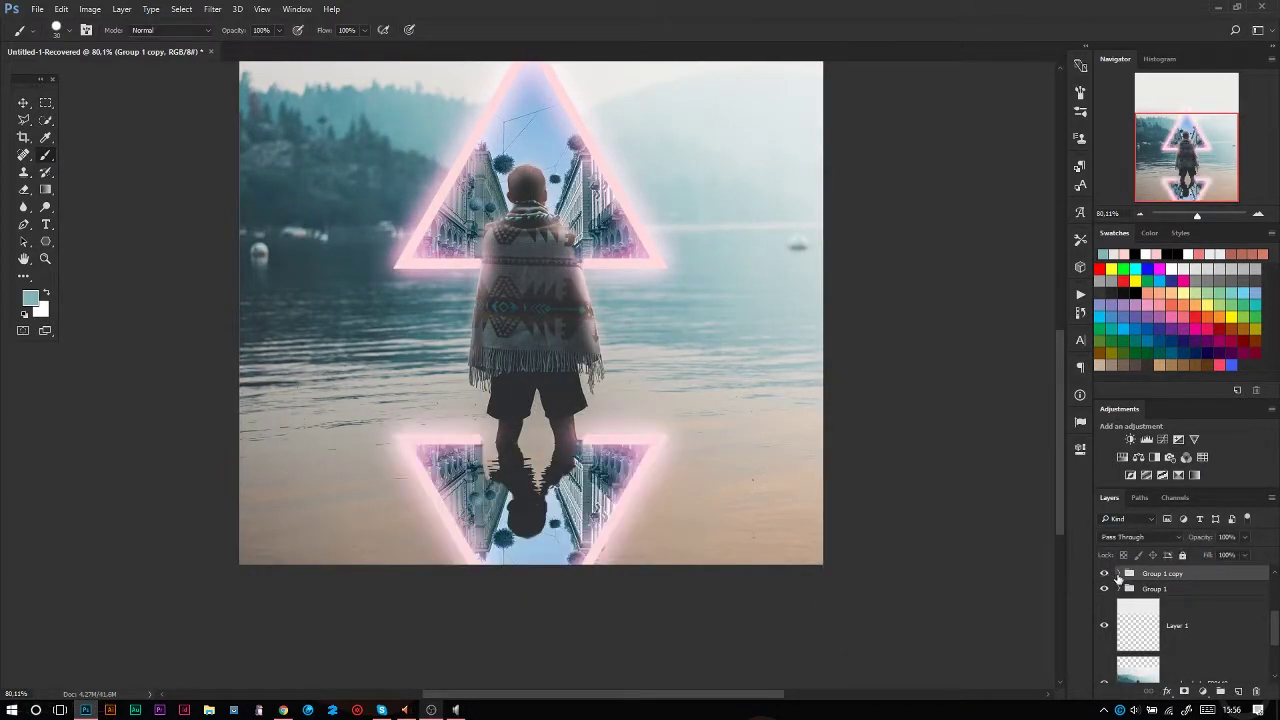
click(1118, 573)
Step: Paint out the feet inside the lower triangle on Layer 3's mask
scroll(1263, 651, down, 2)
click(1218, 592)
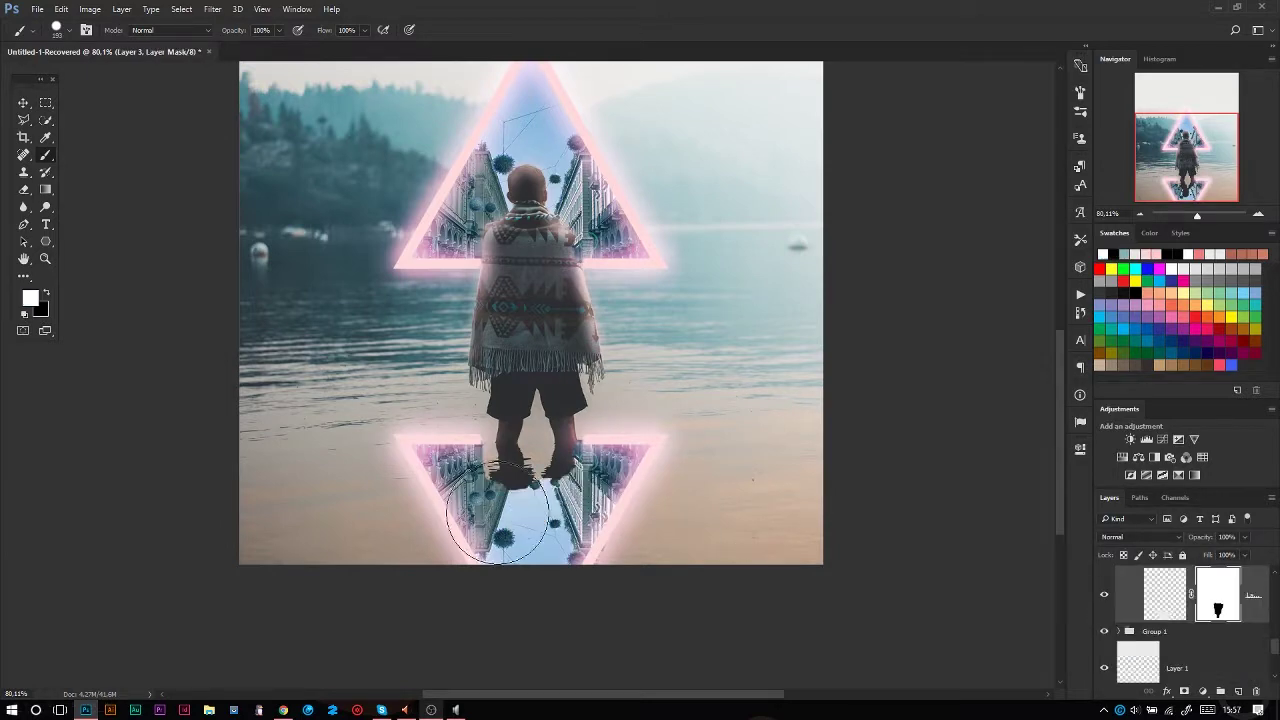
drag(497, 517, 524, 521)
scroll(524, 521, up, 3)
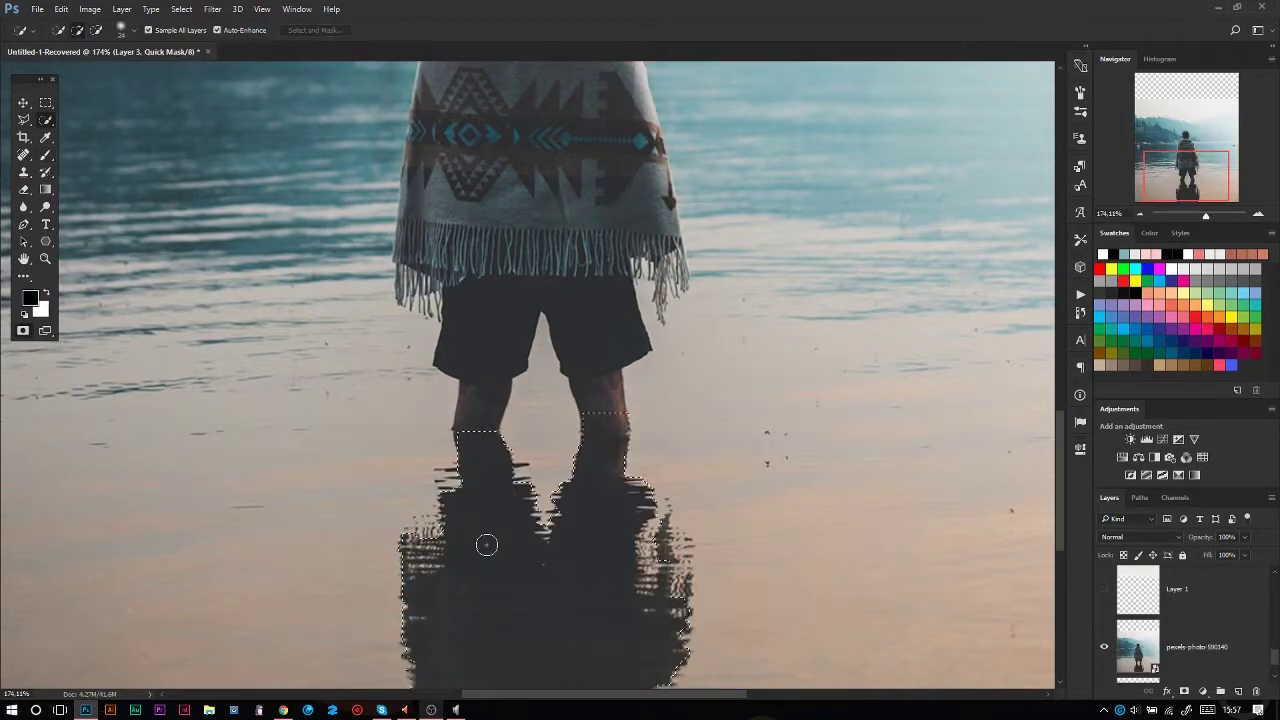
drag(487, 544, 540, 320)
scroll(1216, 647, up, 2)
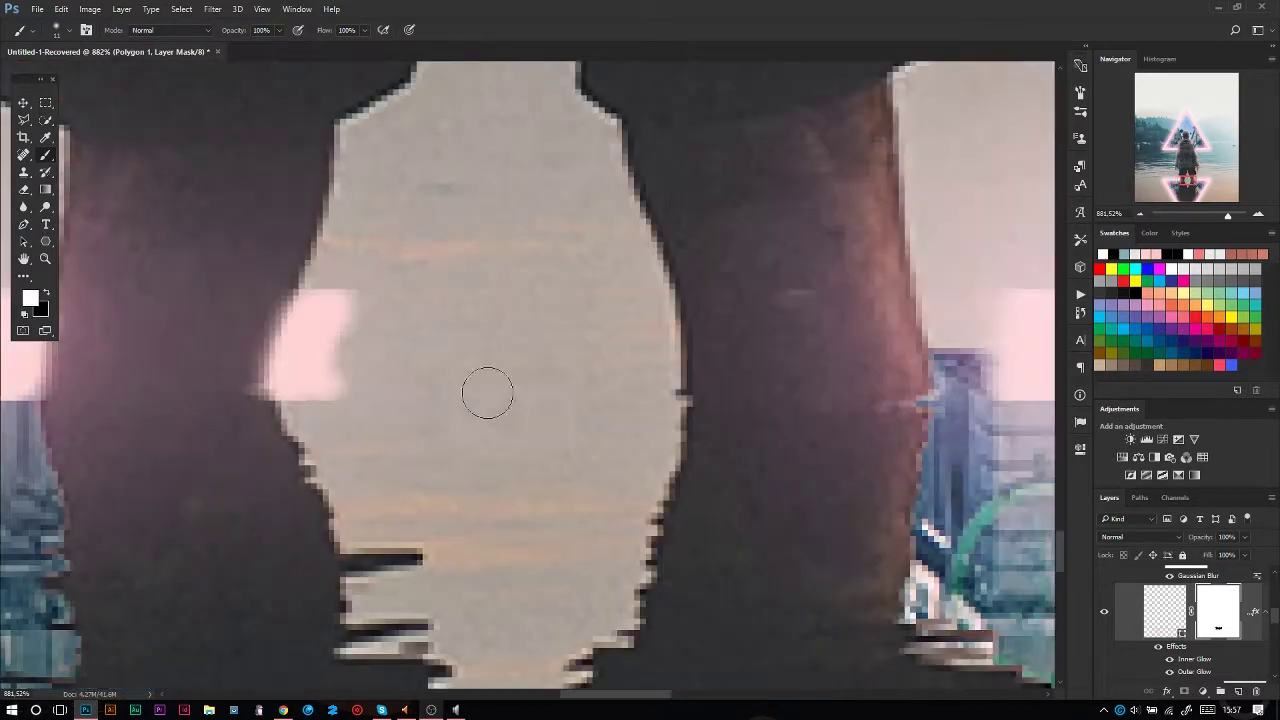
scroll(577, 368, down, 3)
scroll(595, 370, down, 5)
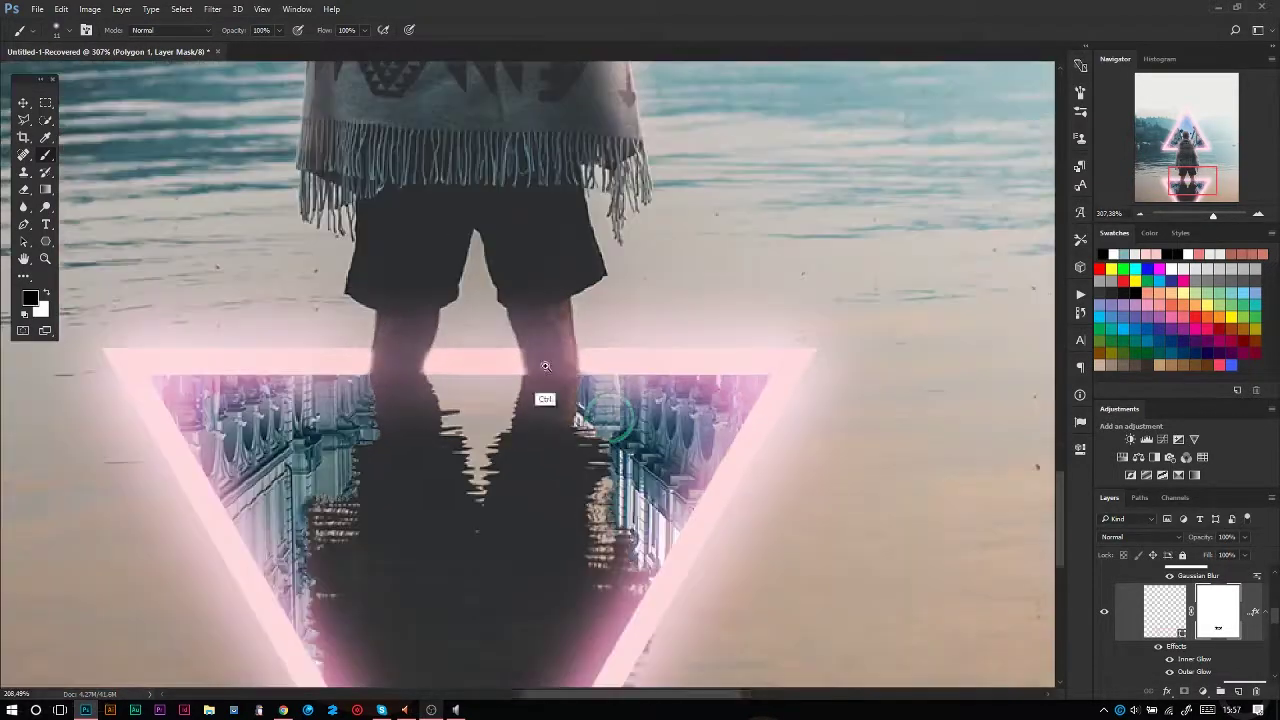
Step: Draw a black-to-white fade gradient on the reflection group, then undo it
click(1118, 618)
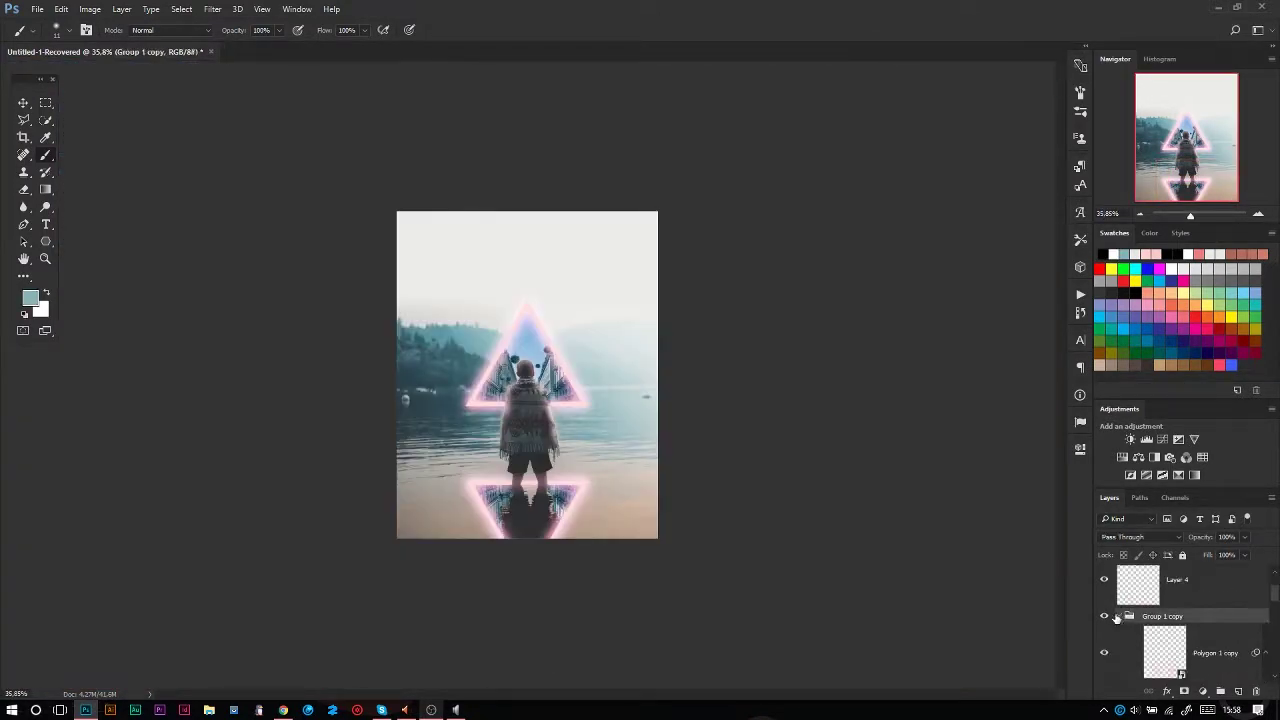
click(75, 30)
click(891, 200)
click(1083, 203)
drag(533, 540, 526, 629)
click(387, 30)
click(75, 30)
click(871, 203)
click(1083, 203)
key(ctrl+z)
Step: Fade the bottom of the reflection triangle and lower it to 30% opacity
scroll(525, 488, up, 3)
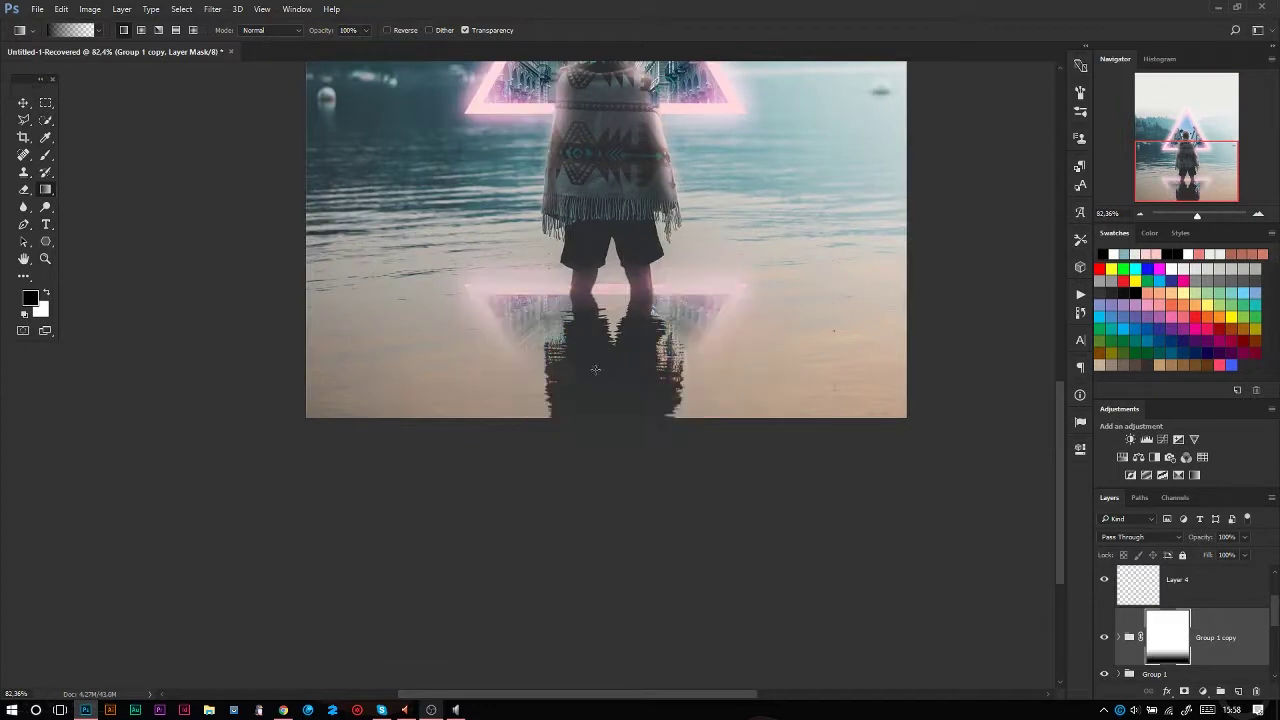
drag(608, 381, 584, 313)
scroll(668, 386, down, 5)
key(ctrl+plus)
key(ctrl+plus)
key(ctrl+plus)
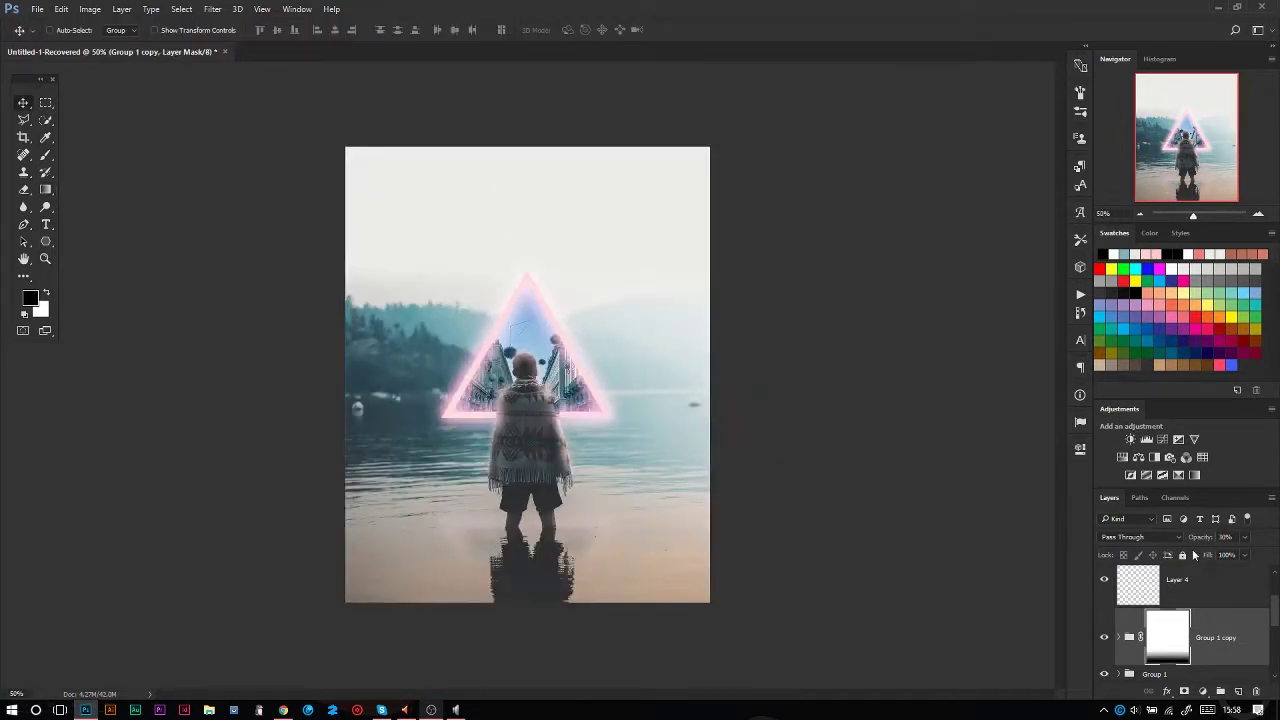
click(1178, 475)
Step: Set the Gradient Map's left stop to a dark teal
click(990, 490)
double_click(975, 386)
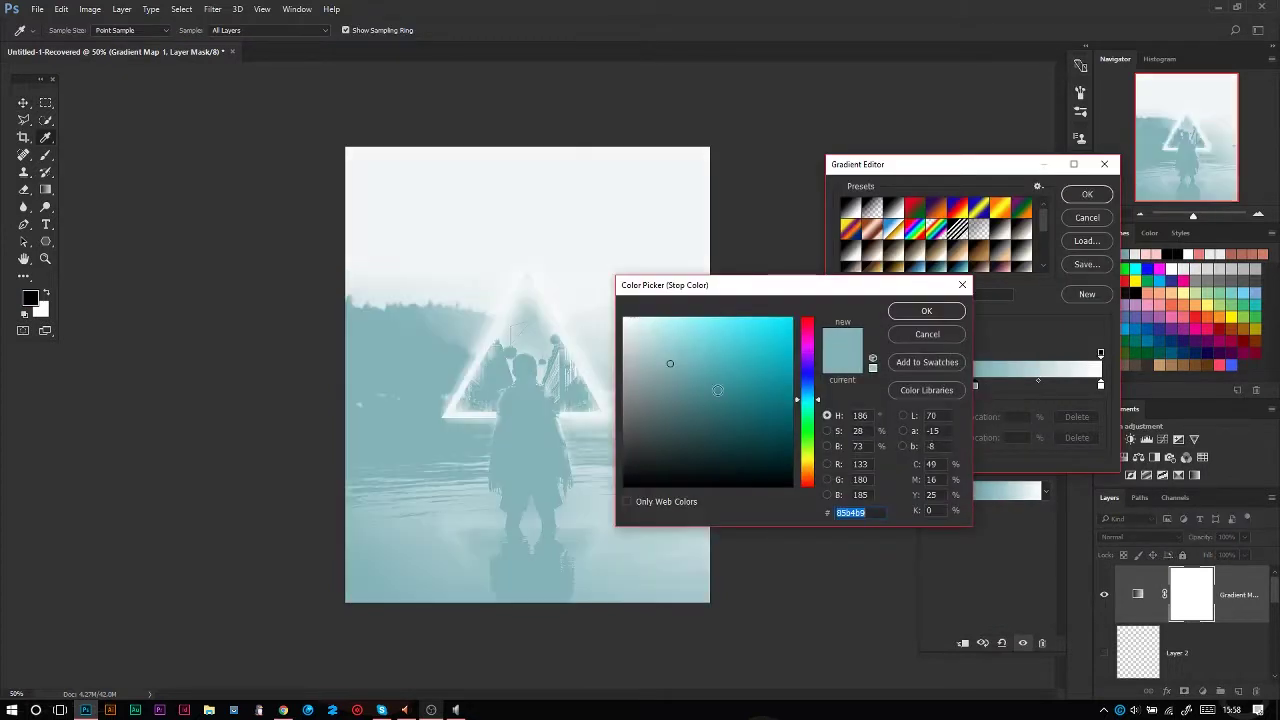
click(640, 428)
click(926, 311)
click(904, 437)
click(486, 457)
key(Return)
Step: Set the right gradient stop to pink #eeabab and accept the teal-to-pink map
click(904, 437)
click(756, 306)
click(1100, 384)
click(904, 437)
click(500, 323)
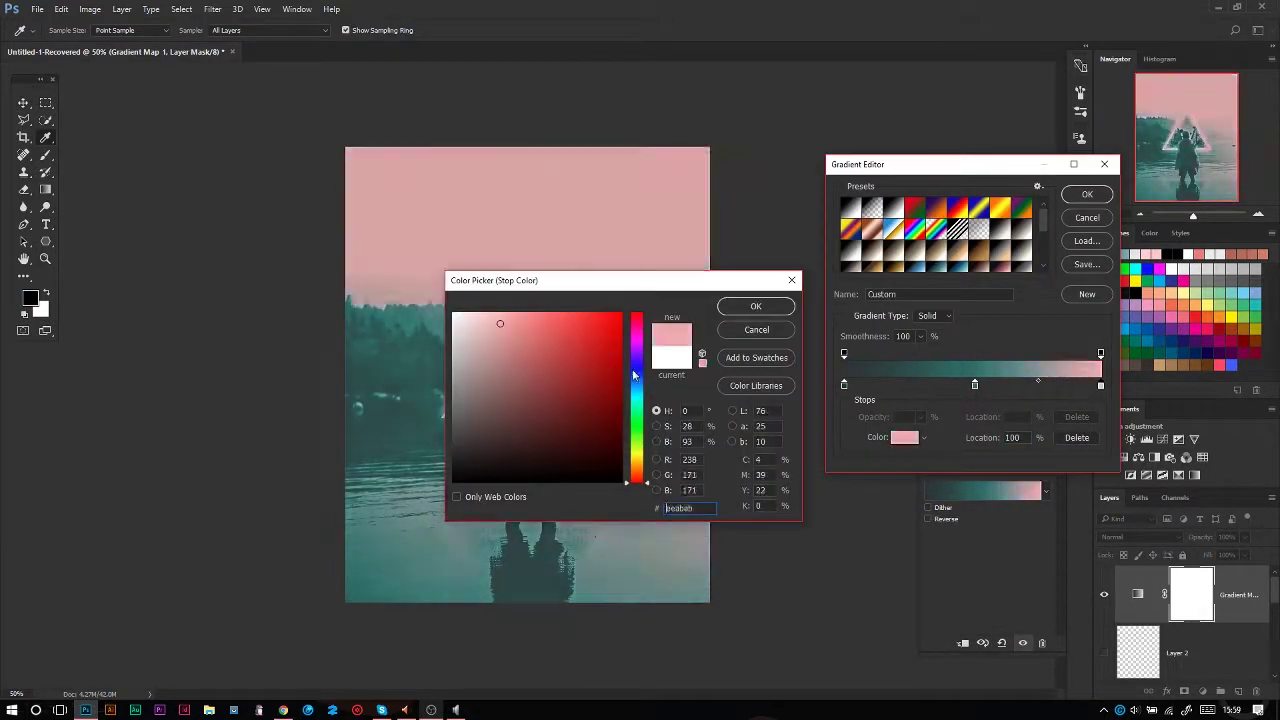
click(1104, 594)
Step: Stamp all visible layers into a new Layer 5 and convert it for smart filters
key(ctrl+a)
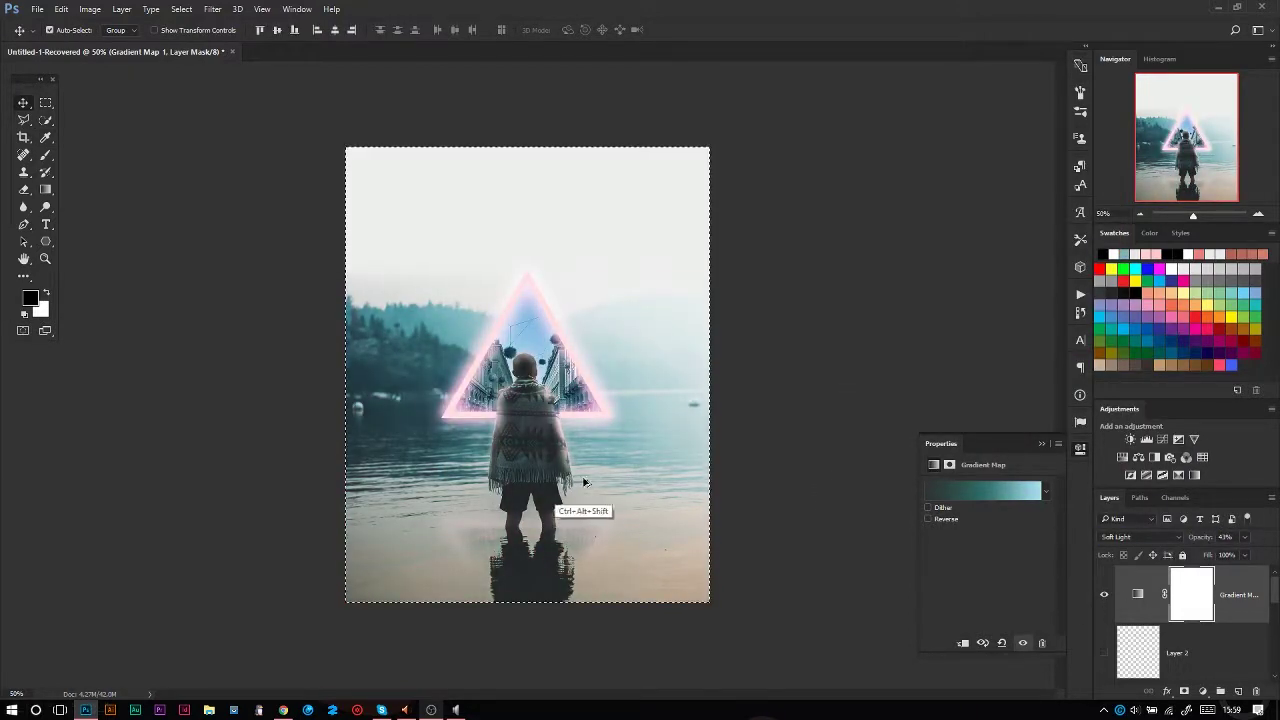
key(ctrl+alt+shift+e)
click(213, 9)
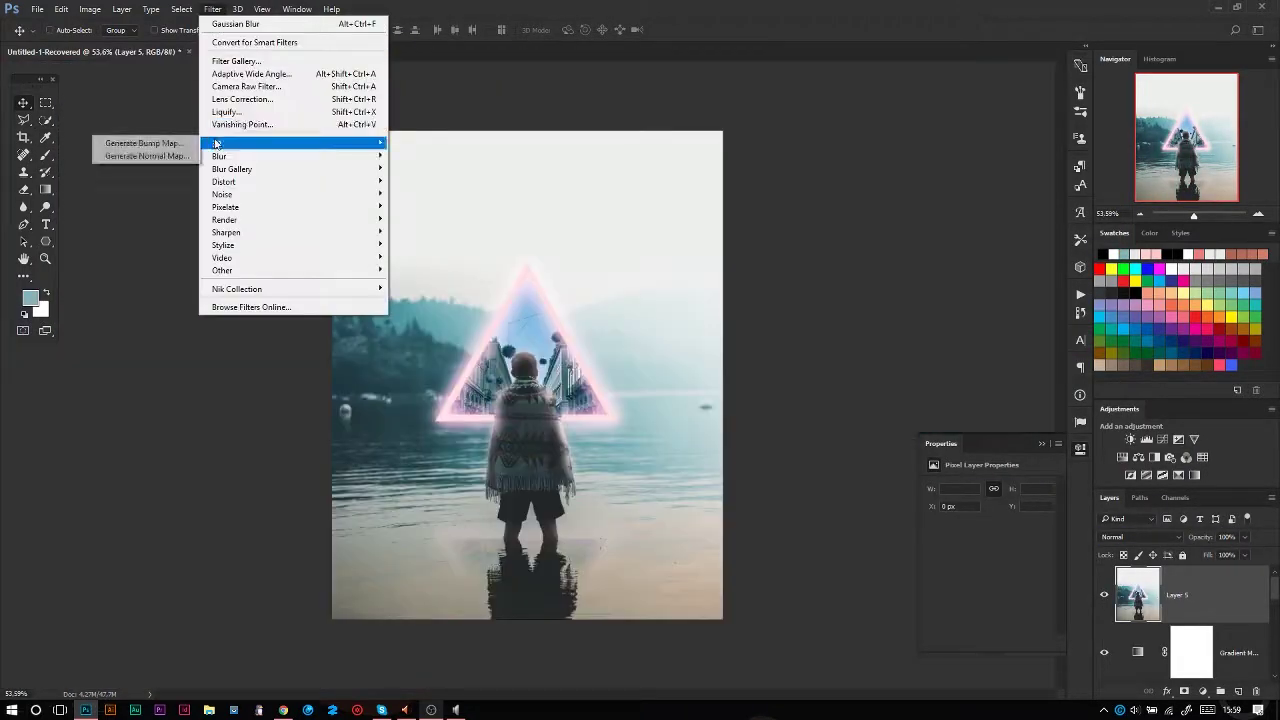
click(255, 42)
Step: Make Layer 5 a smart object and apply Color Efex Pro 4's Purple Film recipe
click(603, 264)
click(213, 9)
click(159, 305)
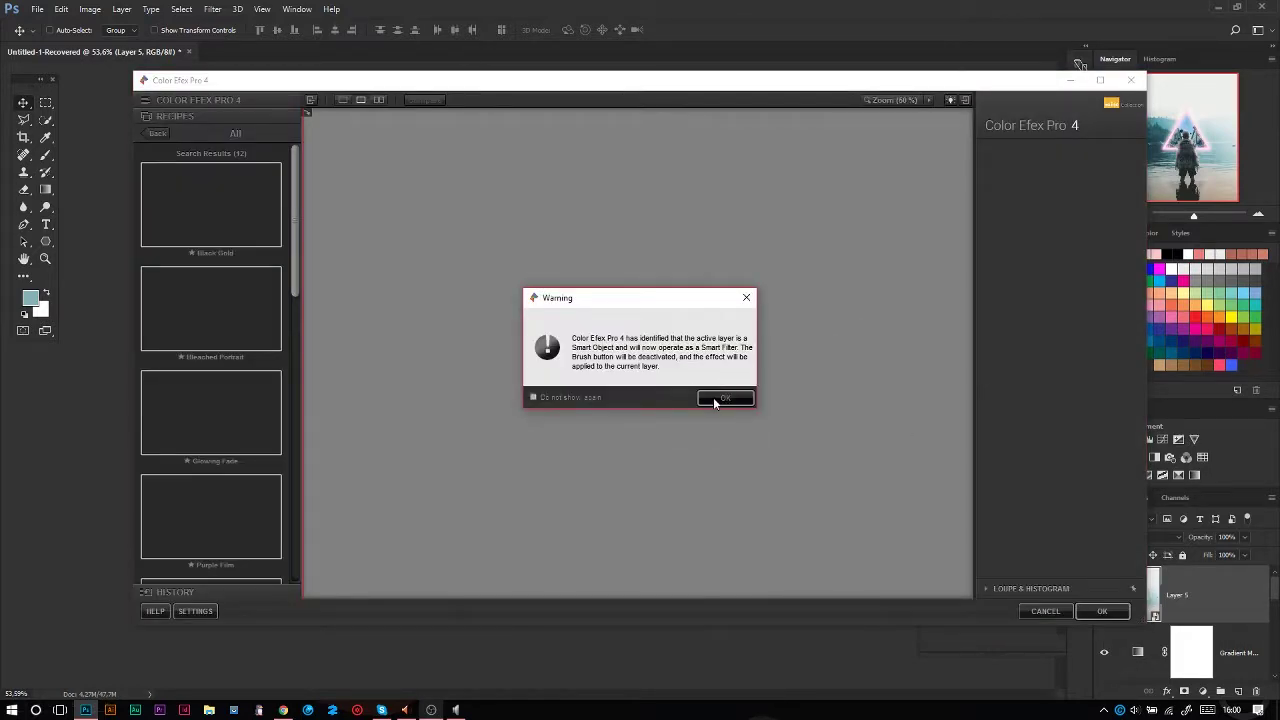
click(712, 397)
scroll(265, 303, down, 1)
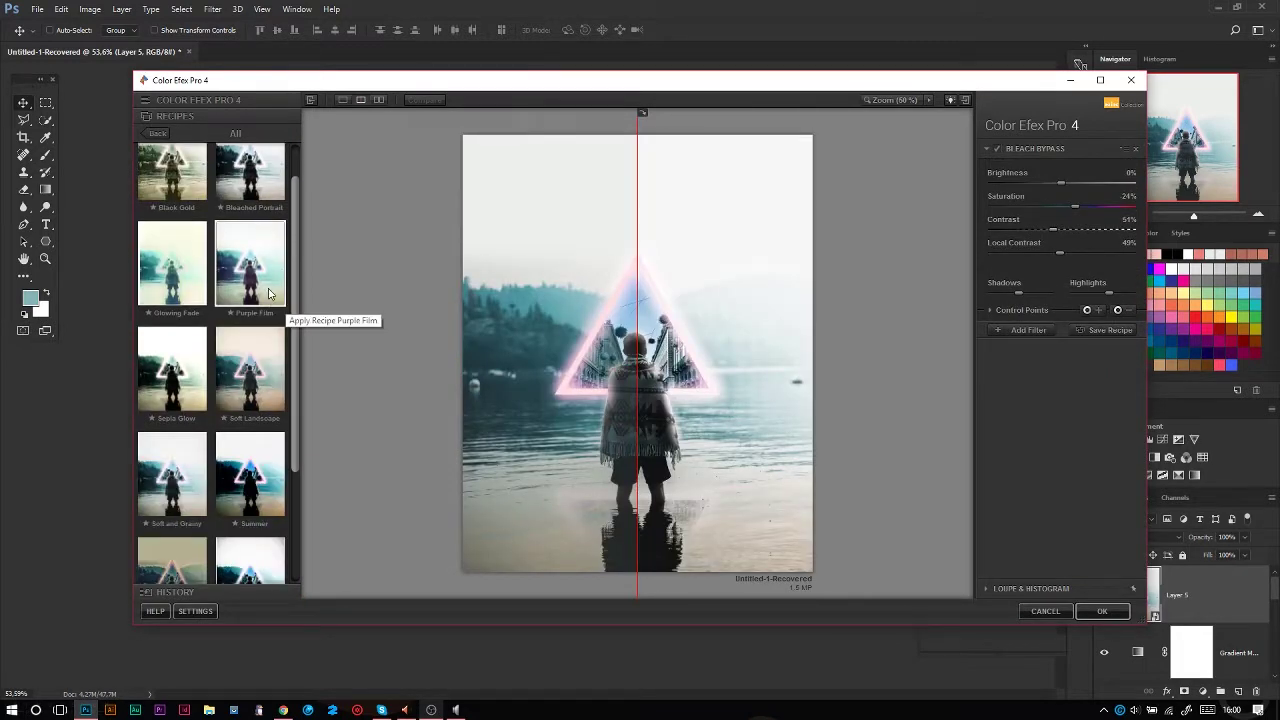
click(265, 303)
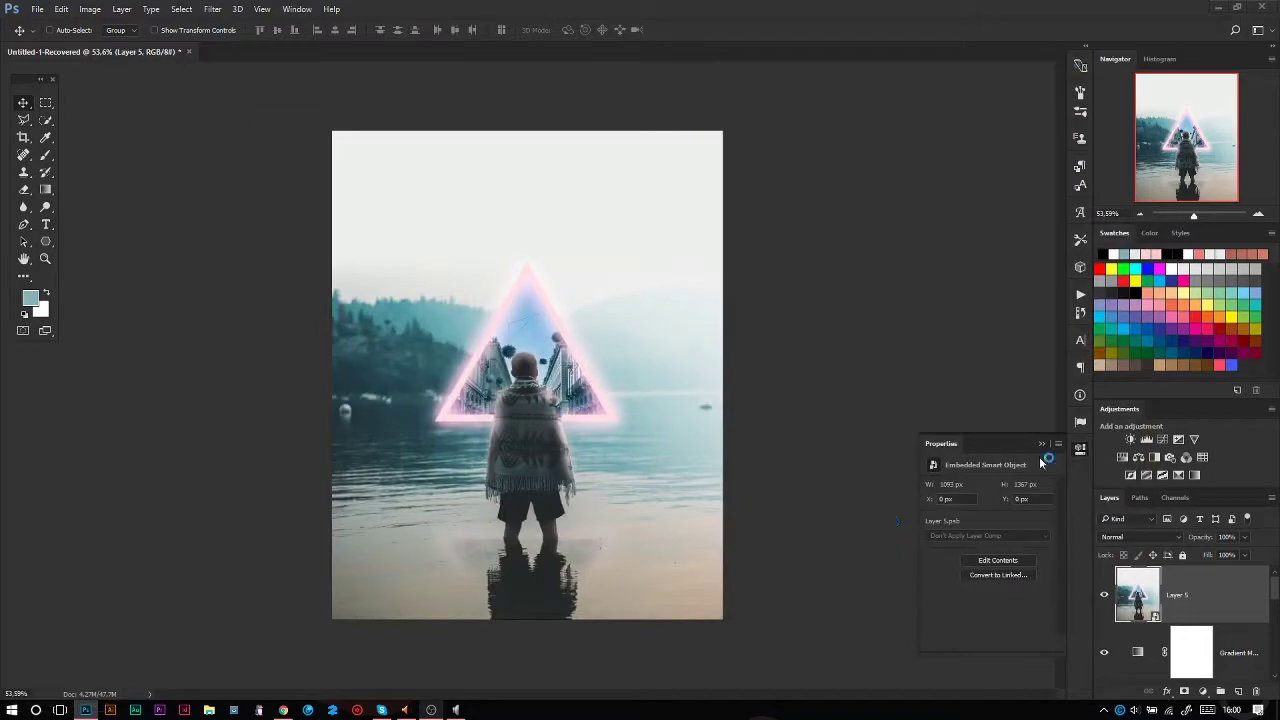
mouse_move(645, 462)
mouse_down()
mouse_move(698, 452)
mouse_move(650, 452)
mouse_up()
Step: Stamp visible layers into Layer 6 and convert it to a smart object
click(1256, 594)
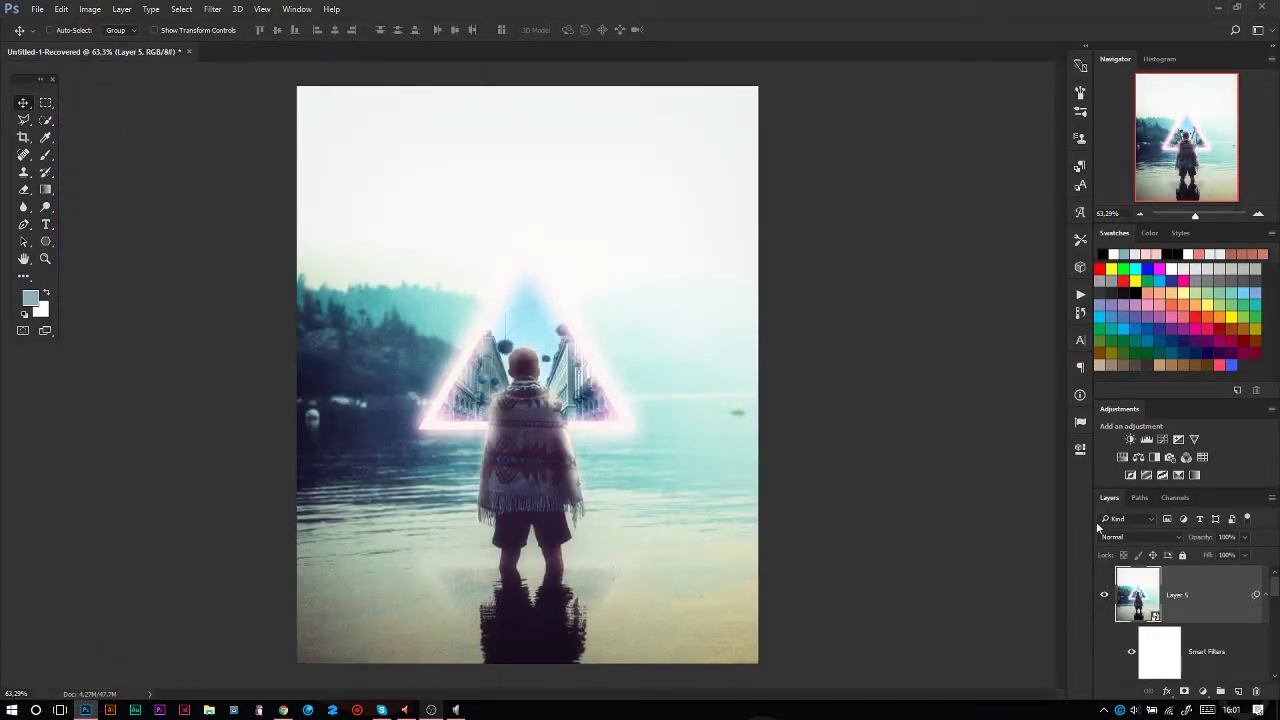
key(ctrl+alt+shift+e)
click(212, 9)
click(220, 37)
key(Return)
click(212, 9)
click(235, 91)
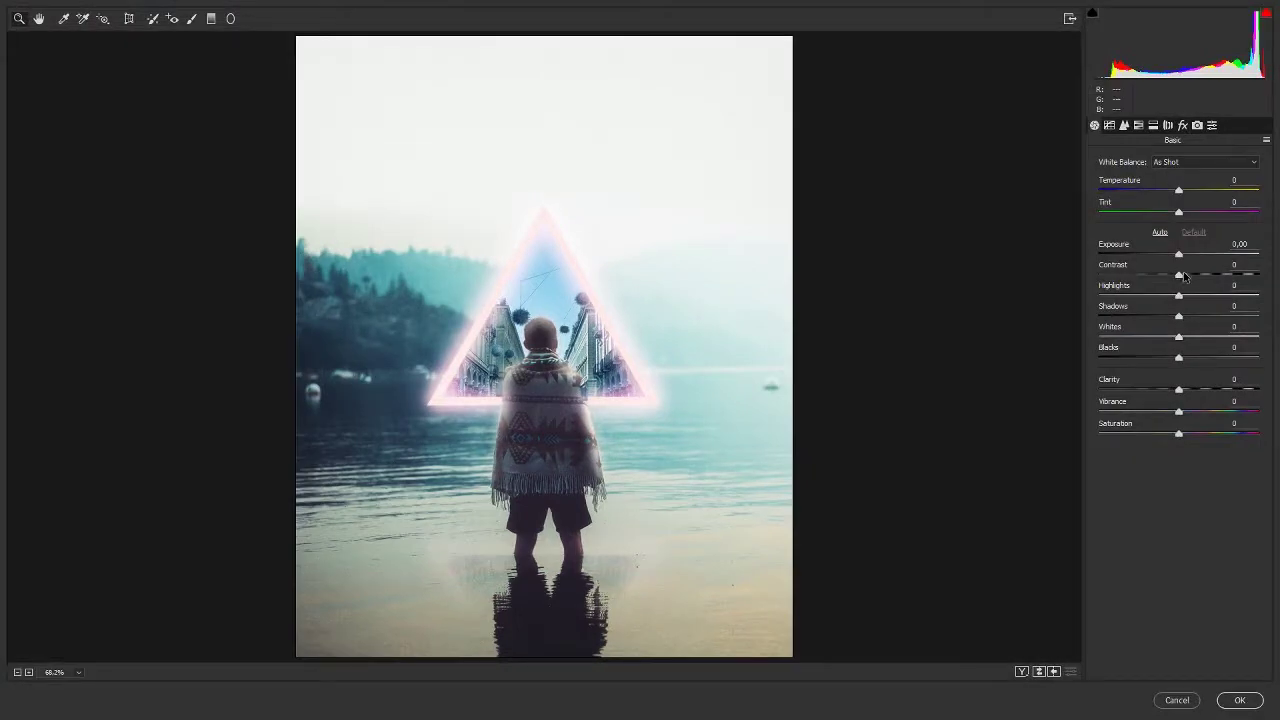
Step: In Camera Raw, raise clarity, set vibrance +44, add dark vignetting and slight negative dehaze
drag(1180, 275, 1182, 275)
mouse_move(1179, 389)
mouse_down()
mouse_move(1206, 389)
mouse_move(1213, 412)
mouse_up()
click(1124, 125)
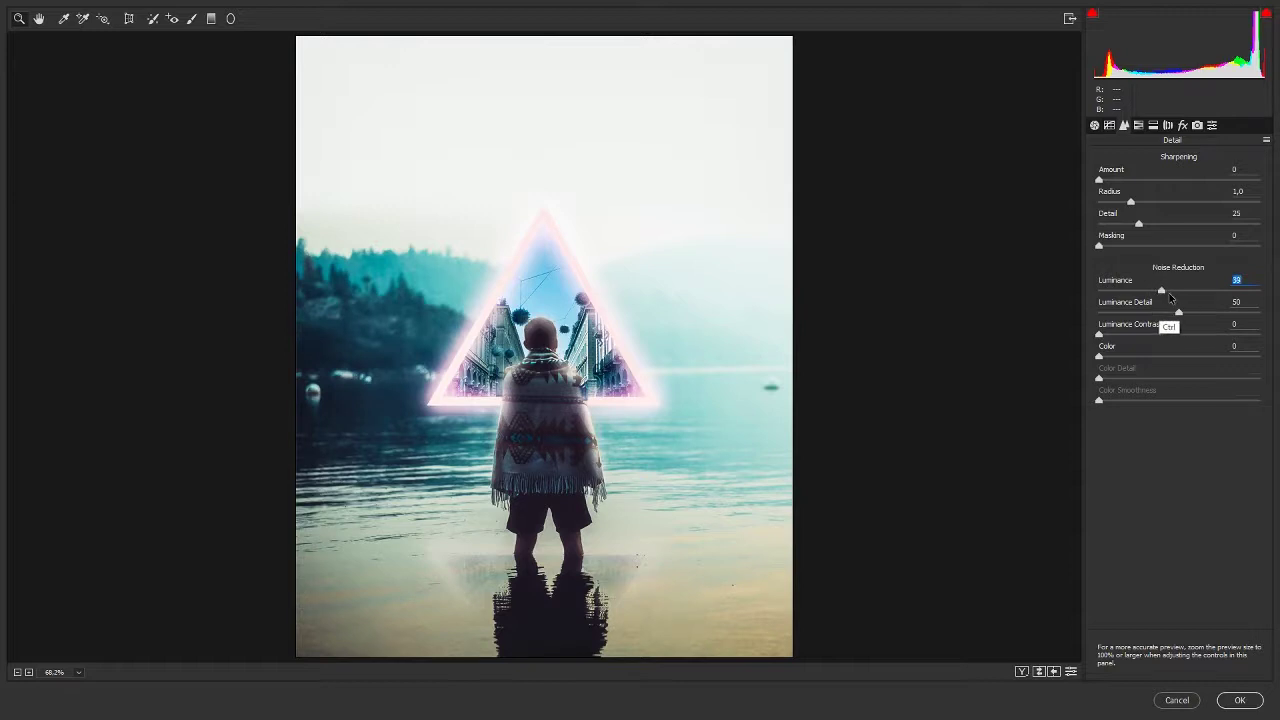
click(1182, 125)
drag(1178, 183, 1171, 183)
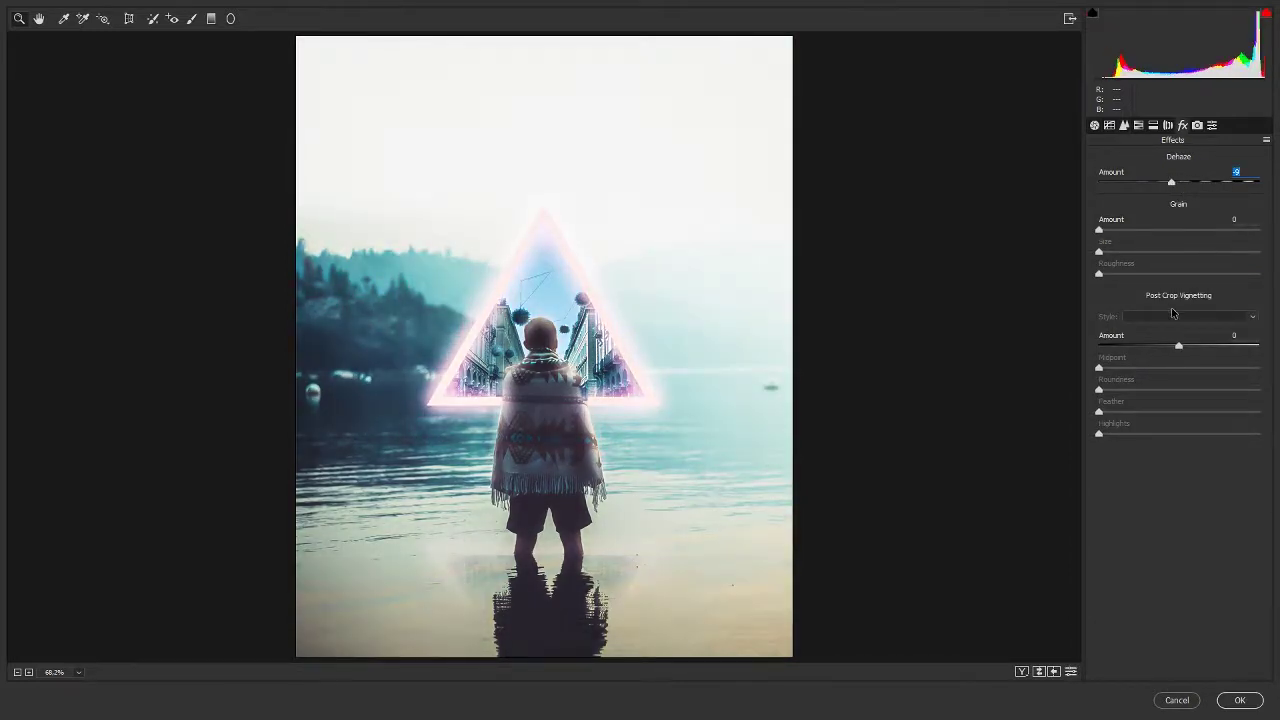
double_click(1171, 182)
drag(1178, 346, 1171, 346)
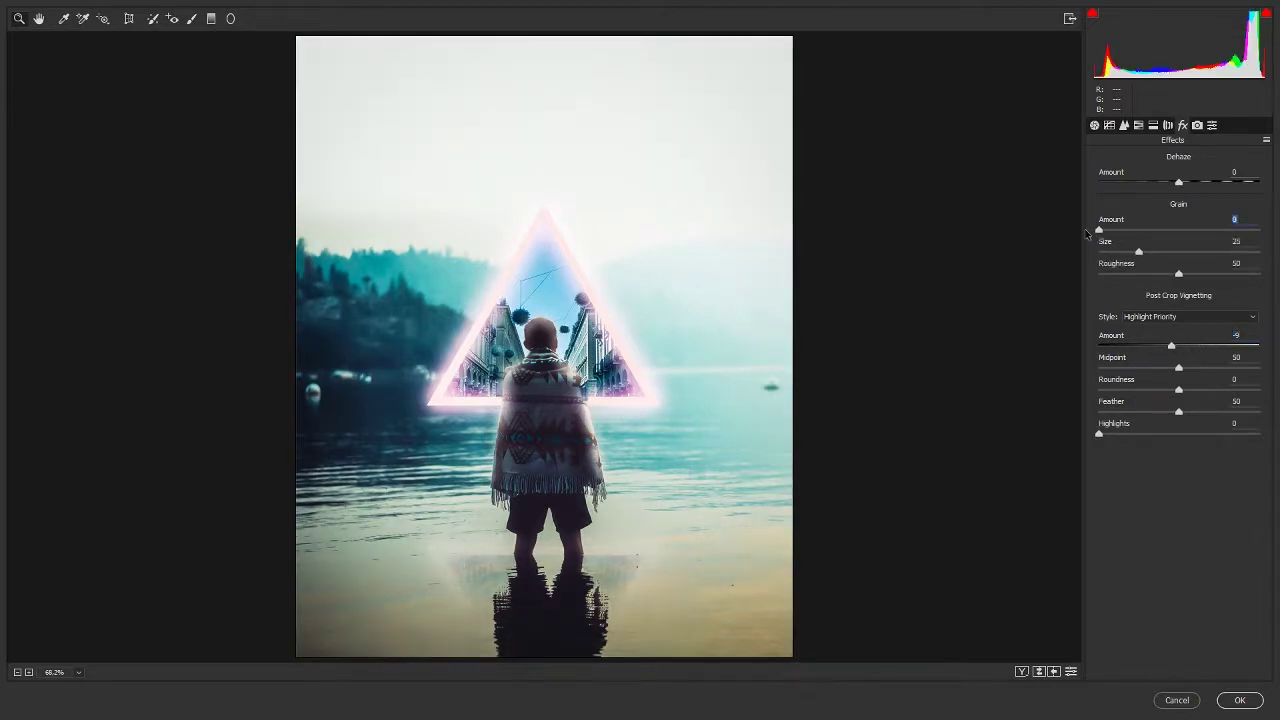
drag(1178, 183, 1175, 183)
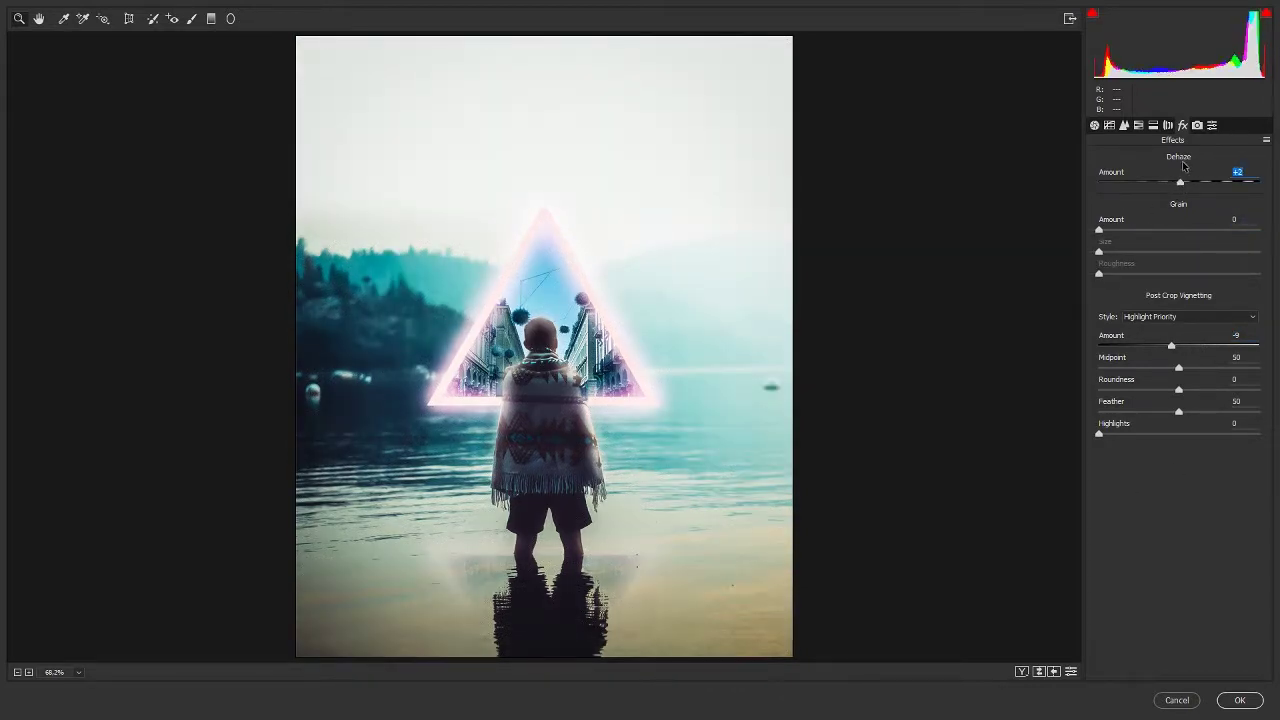
click(1239, 700)
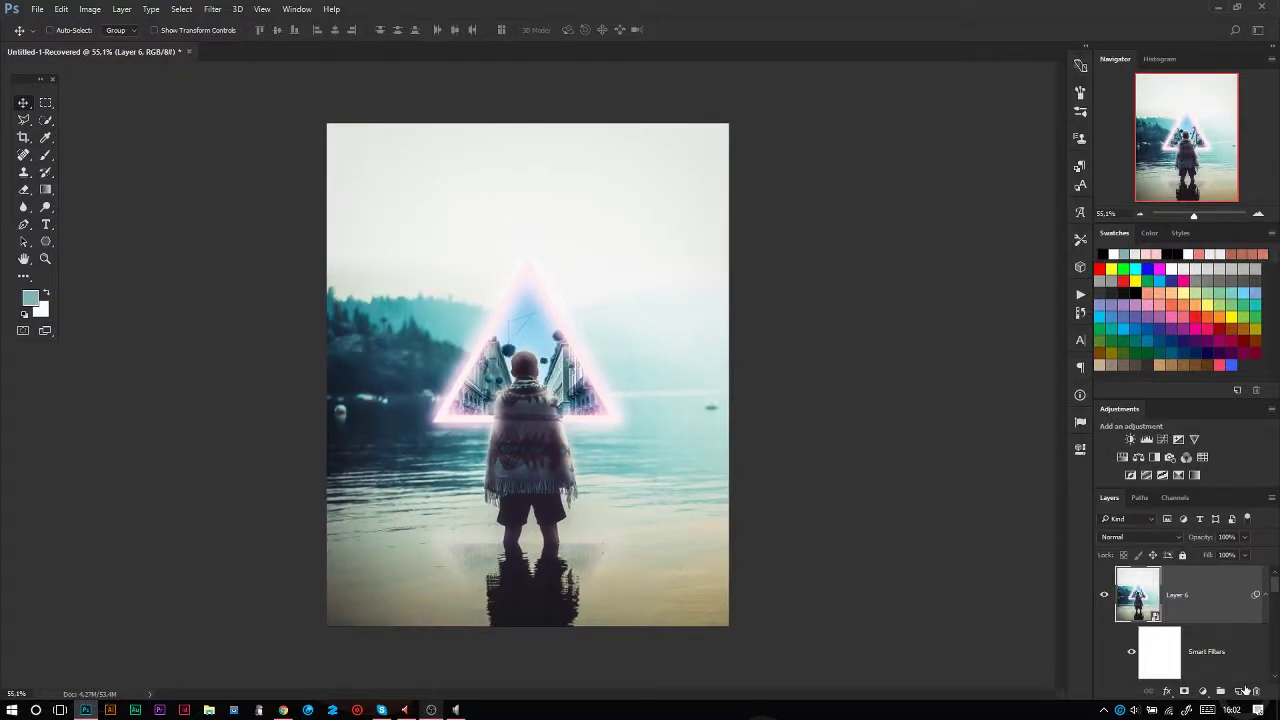
Step: On a new layer, paint a soft pink brush dab over the triangle
click(1238, 690)
key(b)
click(30, 297)
click(634, 330)
click(751, 306)
click(530, 365)
Step: Set the pink glow layer to Linear Light blending at 60% opacity
click(1140, 537)
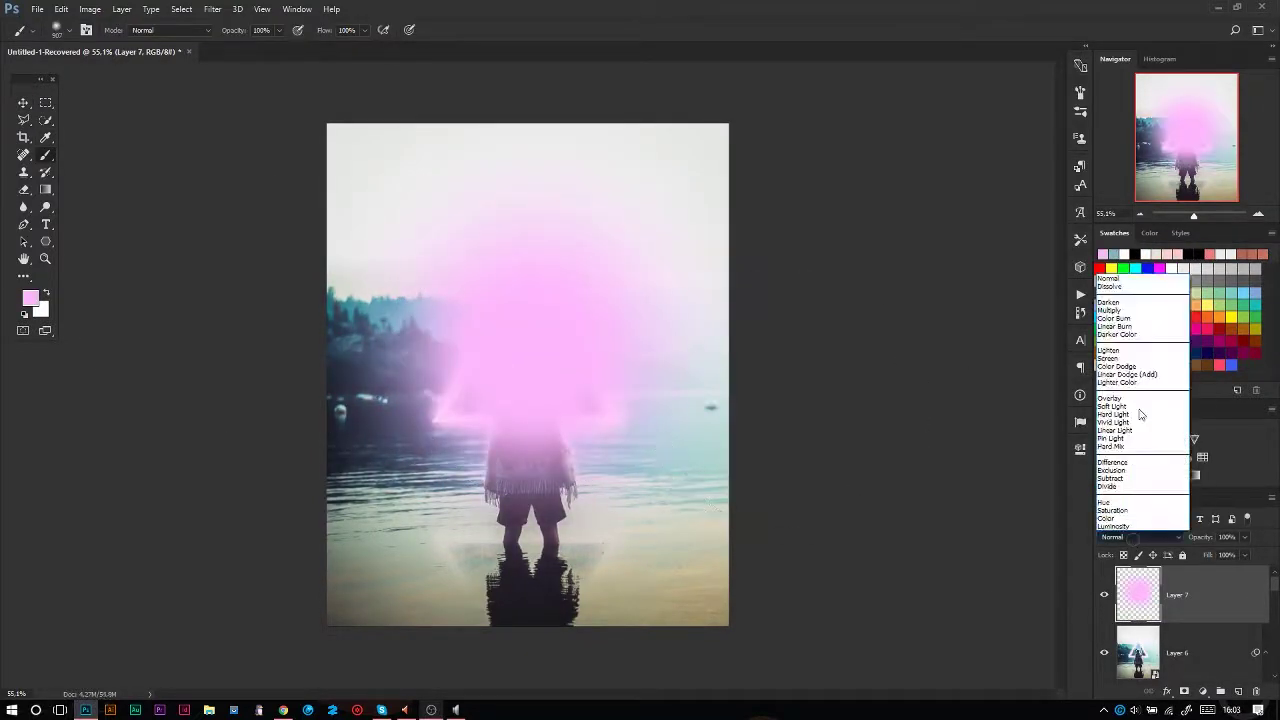
click(1130, 362)
scroll(530, 365, up, 3)
click(1140, 537)
click(1110, 310)
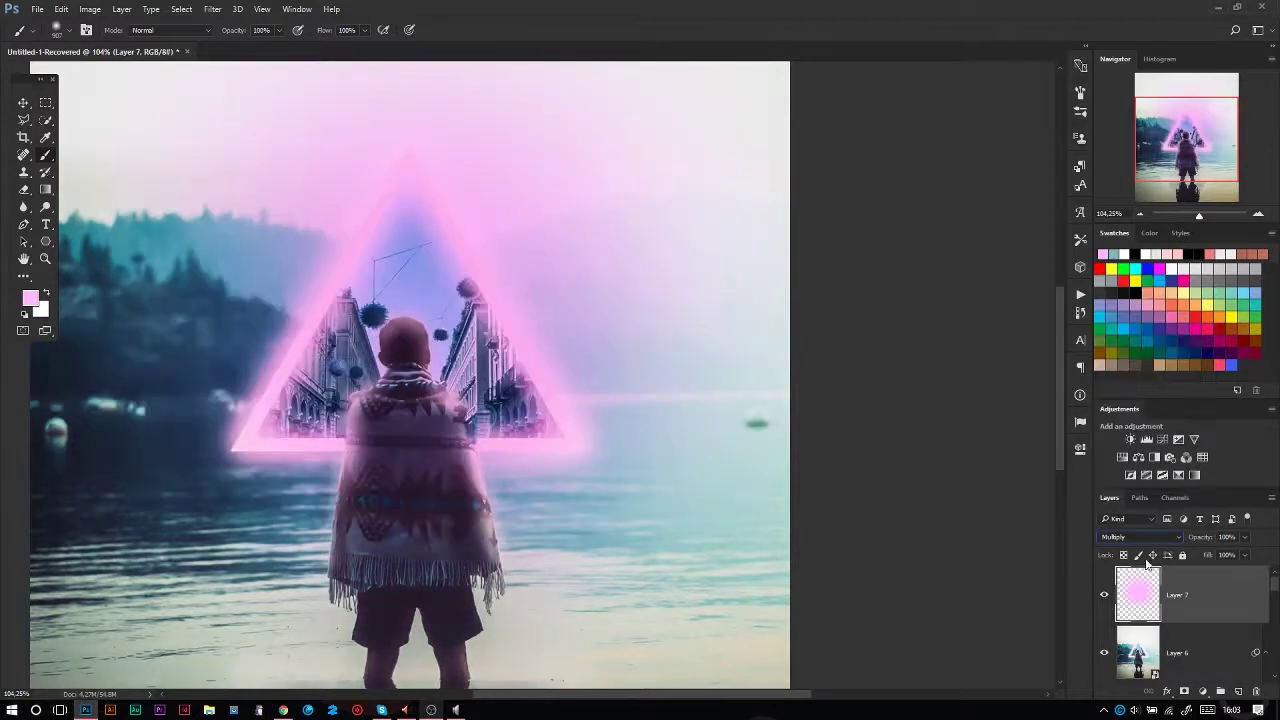
scroll(657, 471, down, 5)
click(1140, 537)
scroll(600, 400, up, 4)
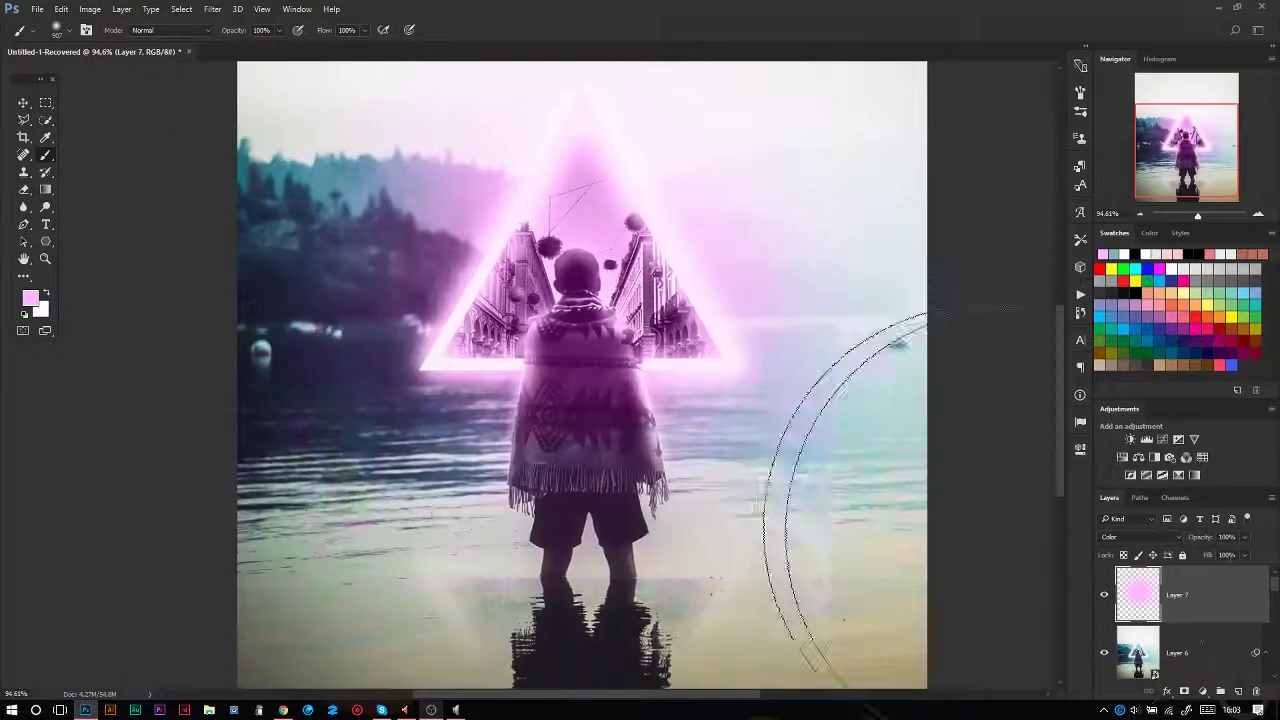
scroll(986, 457, down, 3)
key(shift+plus)
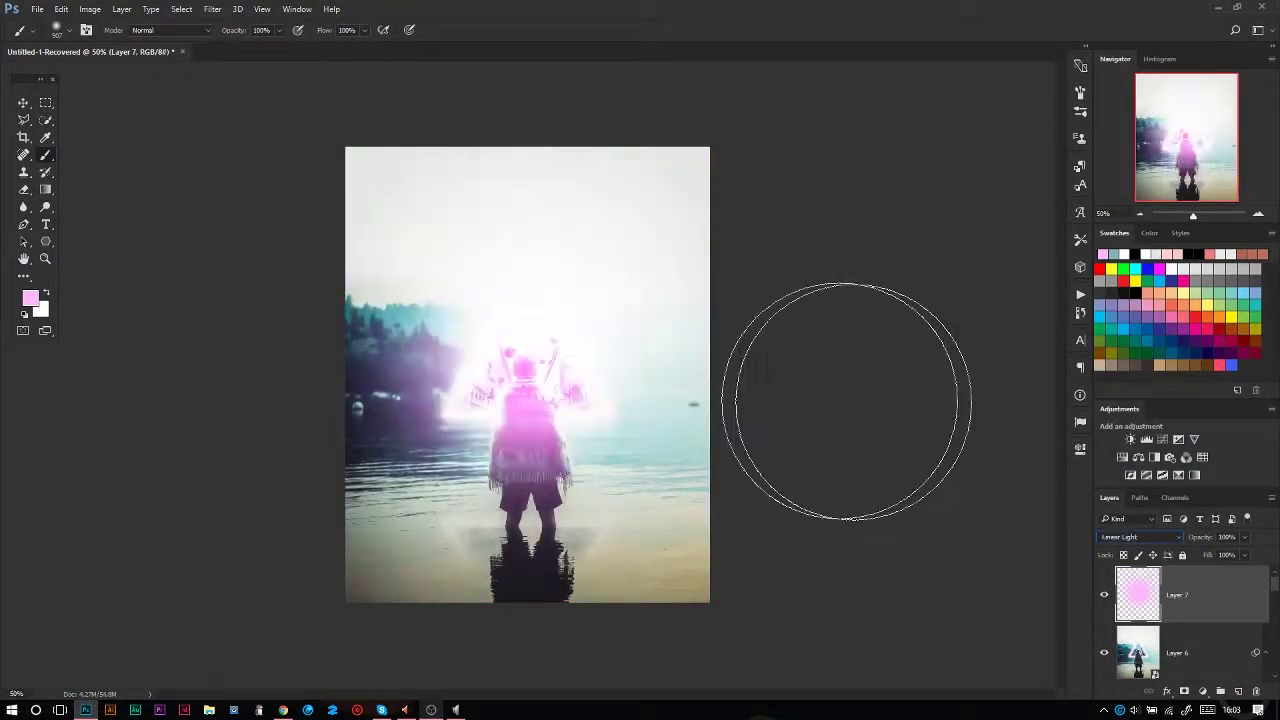
scroll(903, 466, up, 2)
key(shift+plus)
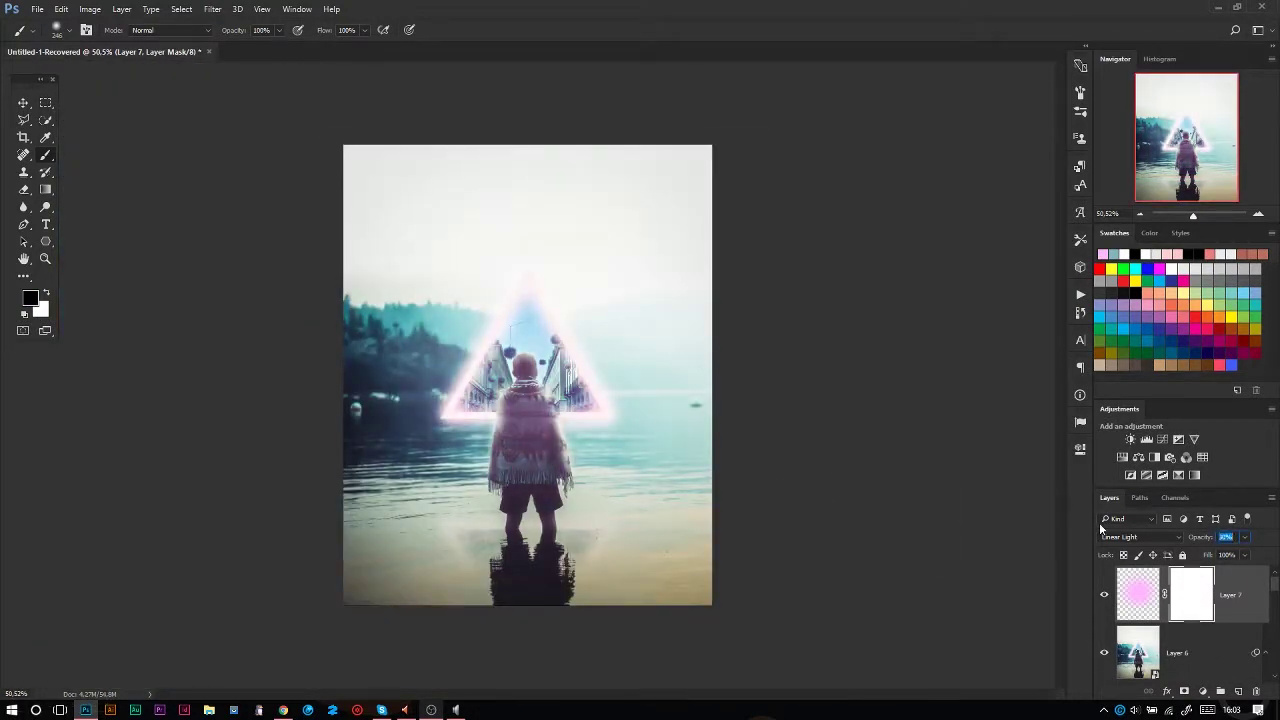
click(72, 8)
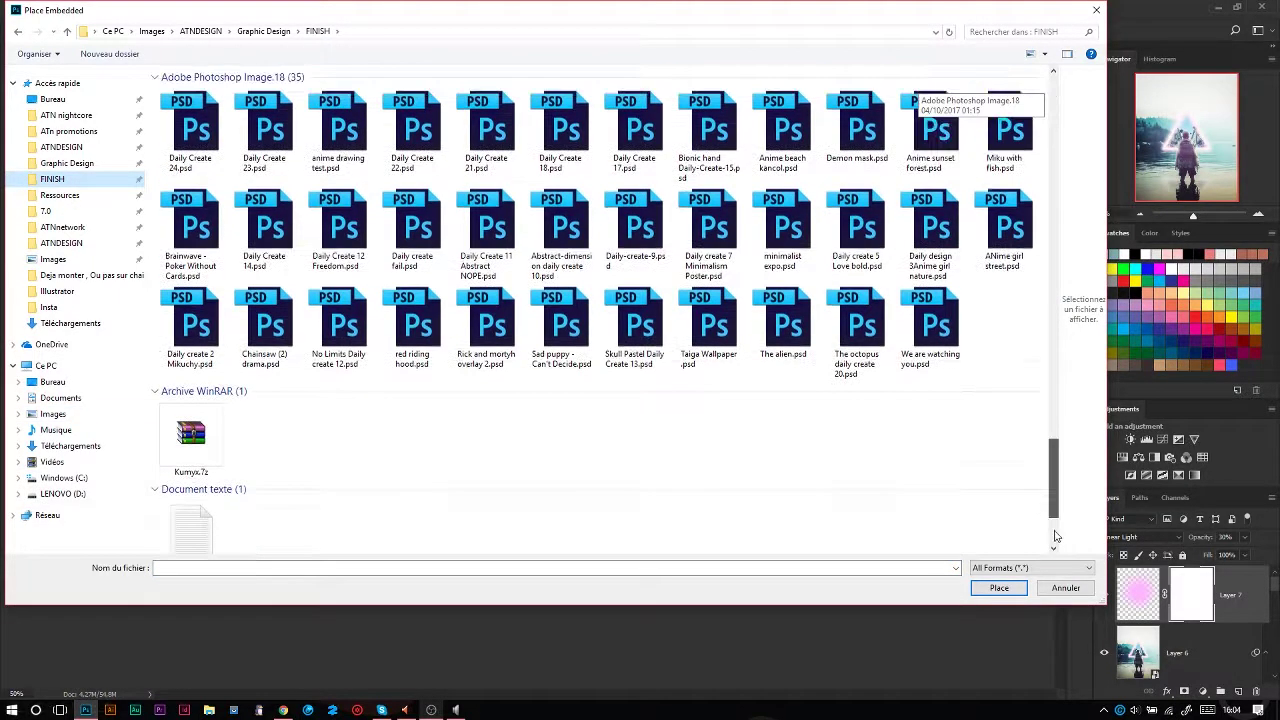
Step: Place the watermark file near the bottom of the image and commit it
scroll(600, 300, down, 5)
key(Escape)
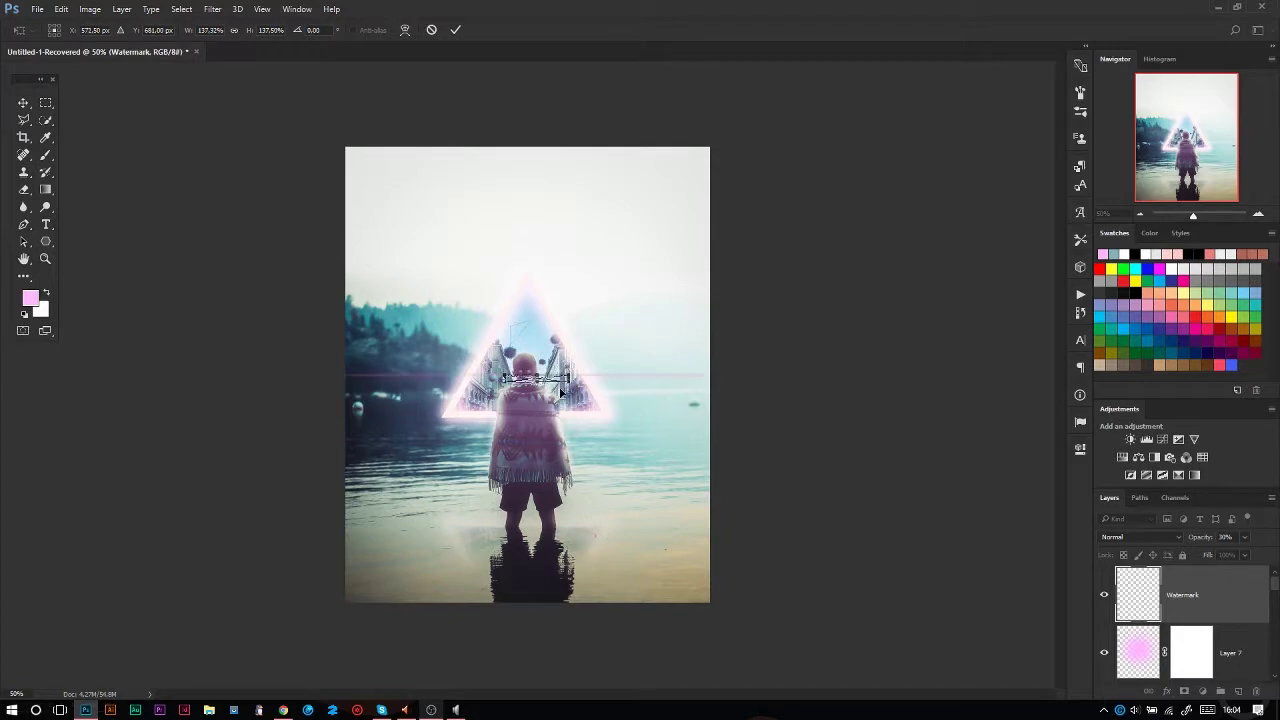
key(Return)
scroll(553, 597, up, 5)
scroll(533, 407, down, 6)
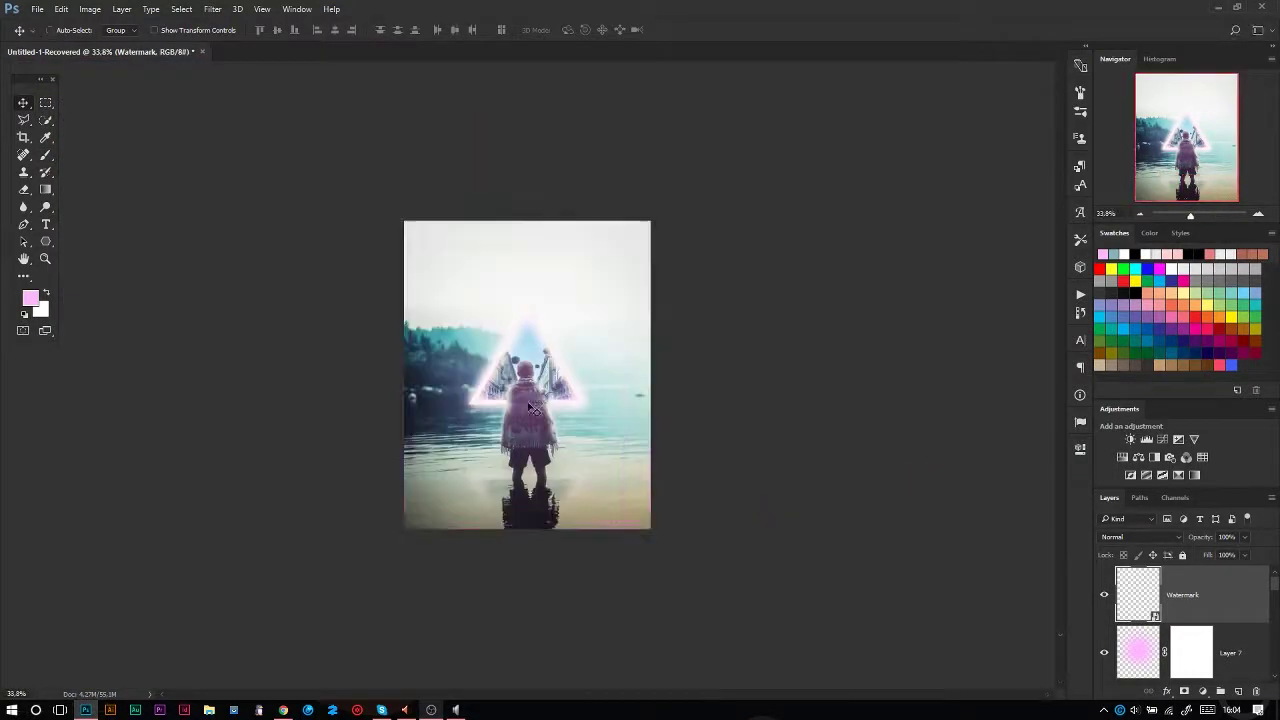